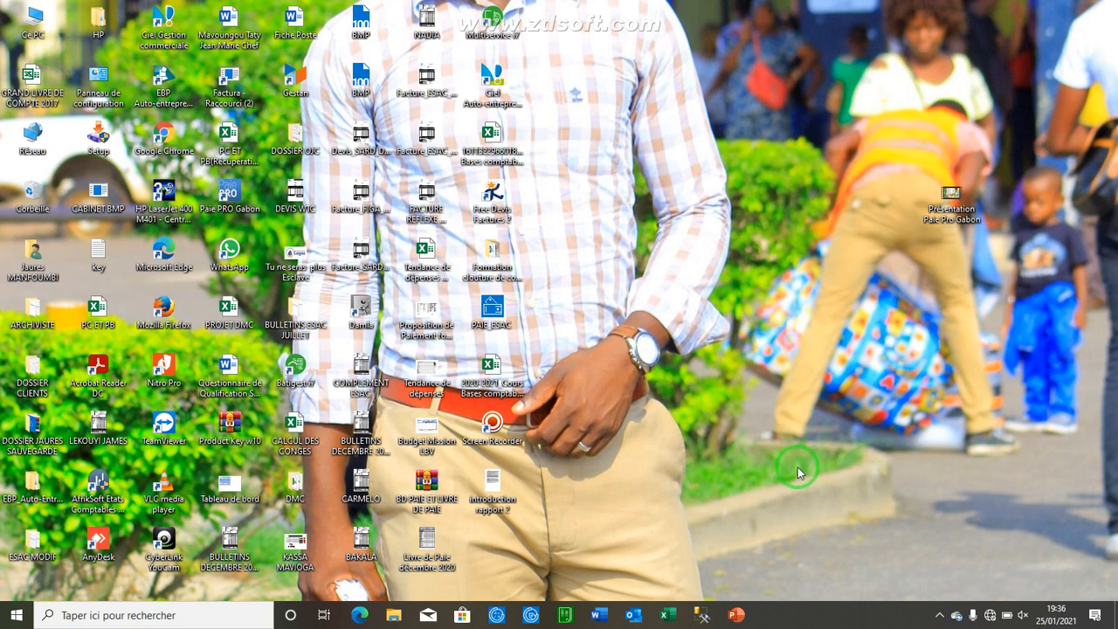
Step: Launch Paie PRO Gabon and log in with the user identifier and account password
left_click(240, 194)
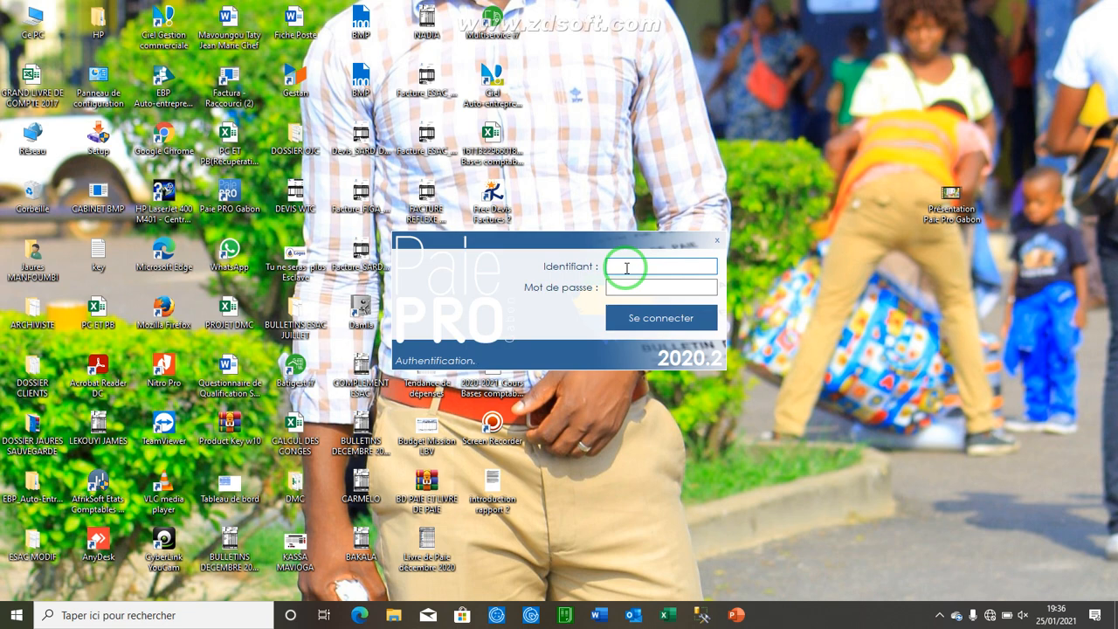
type("Jaures")
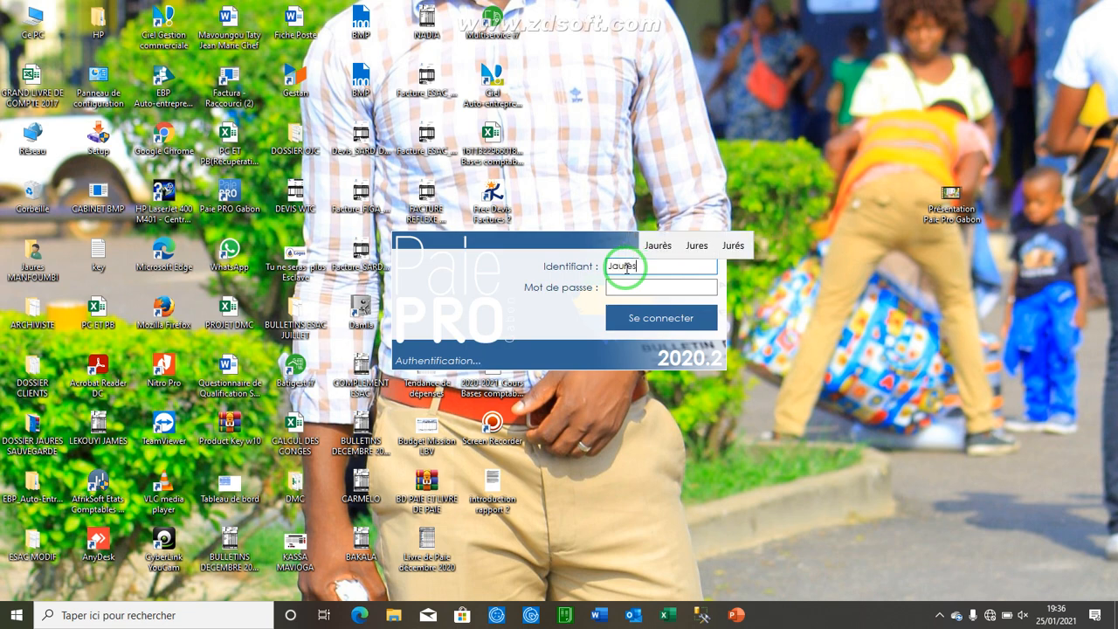
key("Tab")
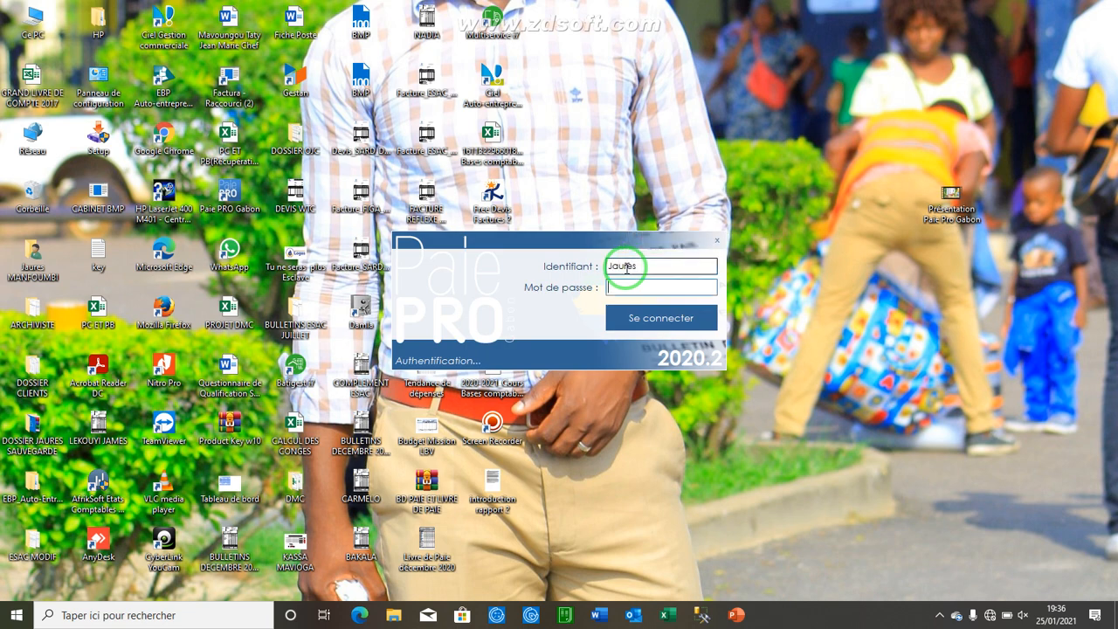
type("****")
key("Return")
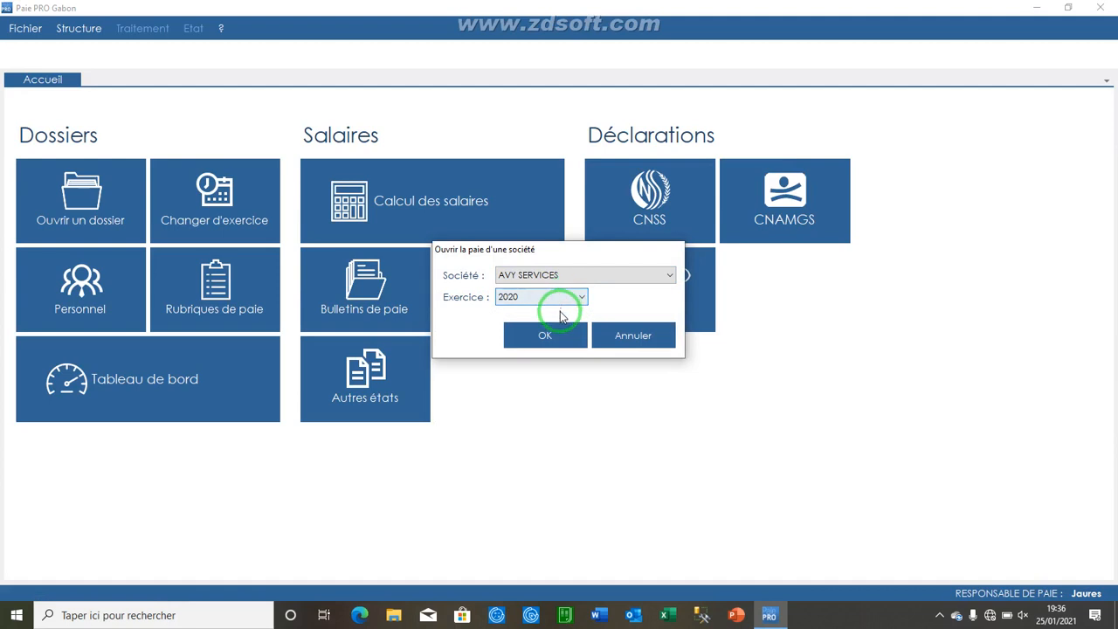
Step: Open the AVY SERVICES company payroll for the 2020 fiscal year
left_click(560, 335)
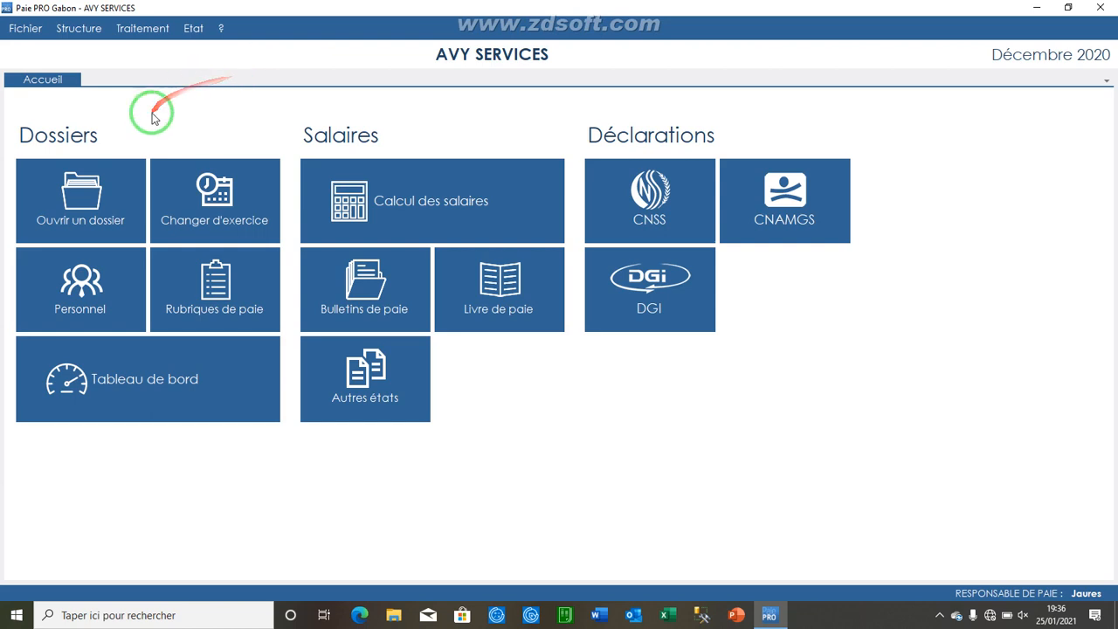
left_click(103, 190)
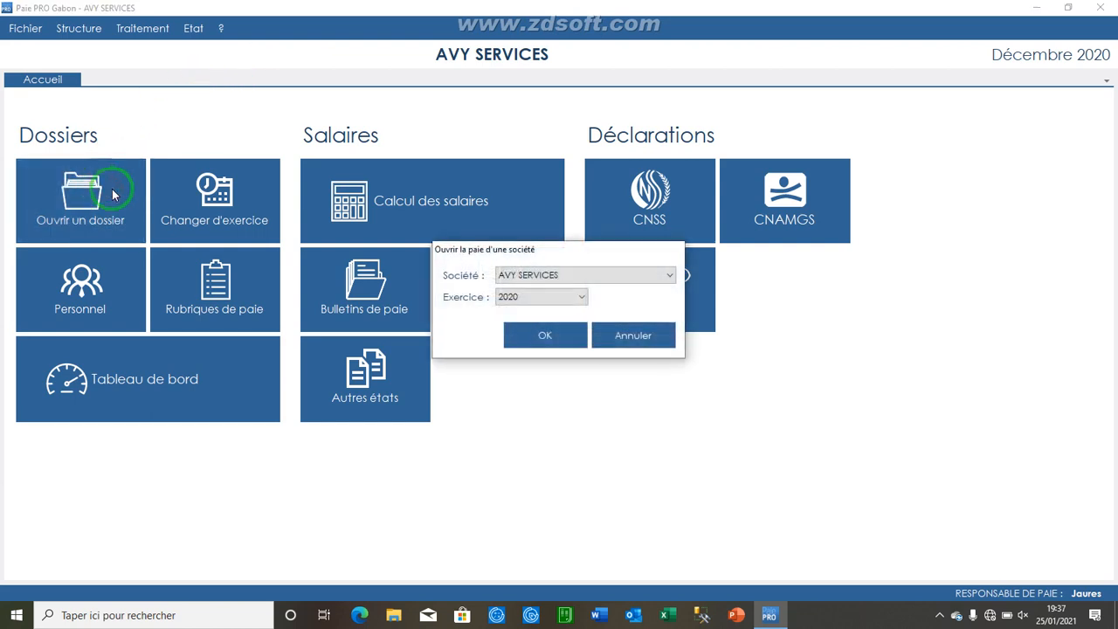
left_click(609, 338)
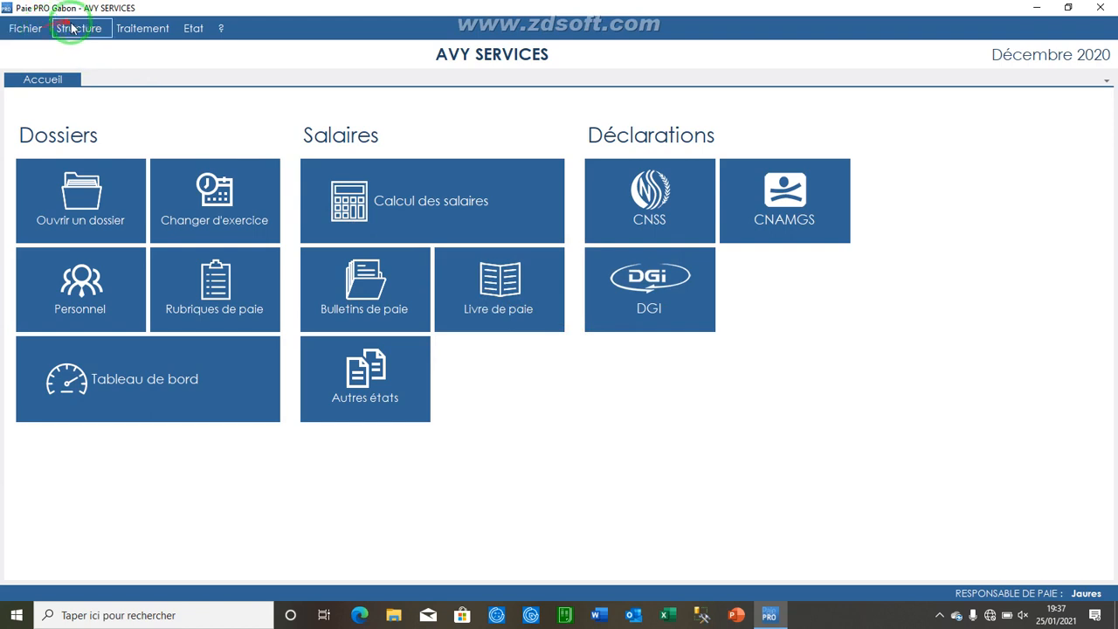
Step: Open the companies list and start creating a new company
left_click(74, 29)
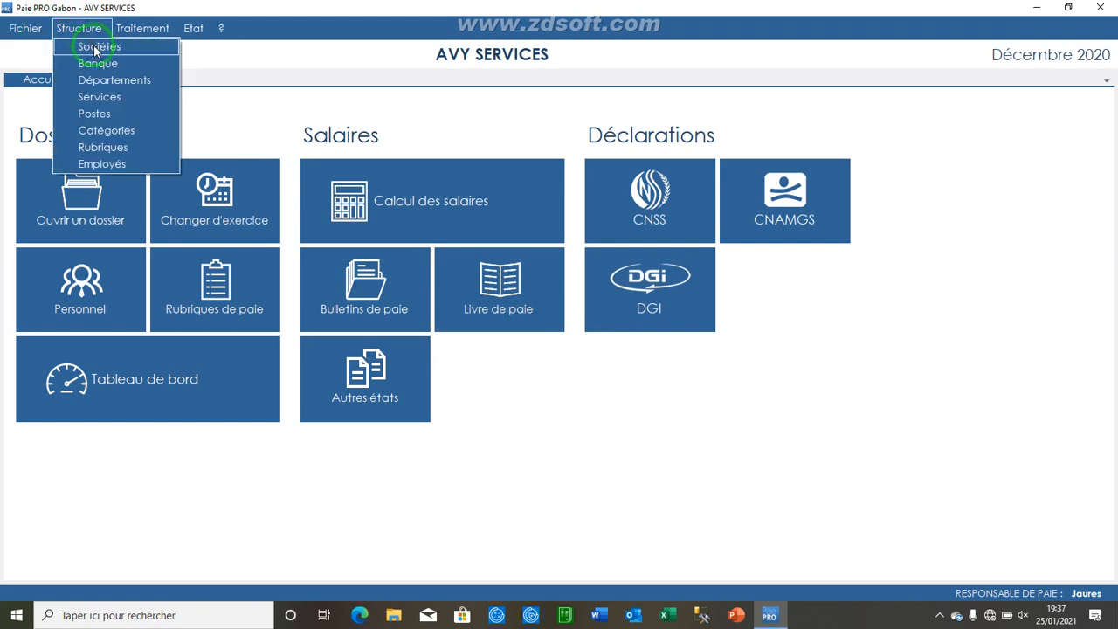
left_click(93, 45)
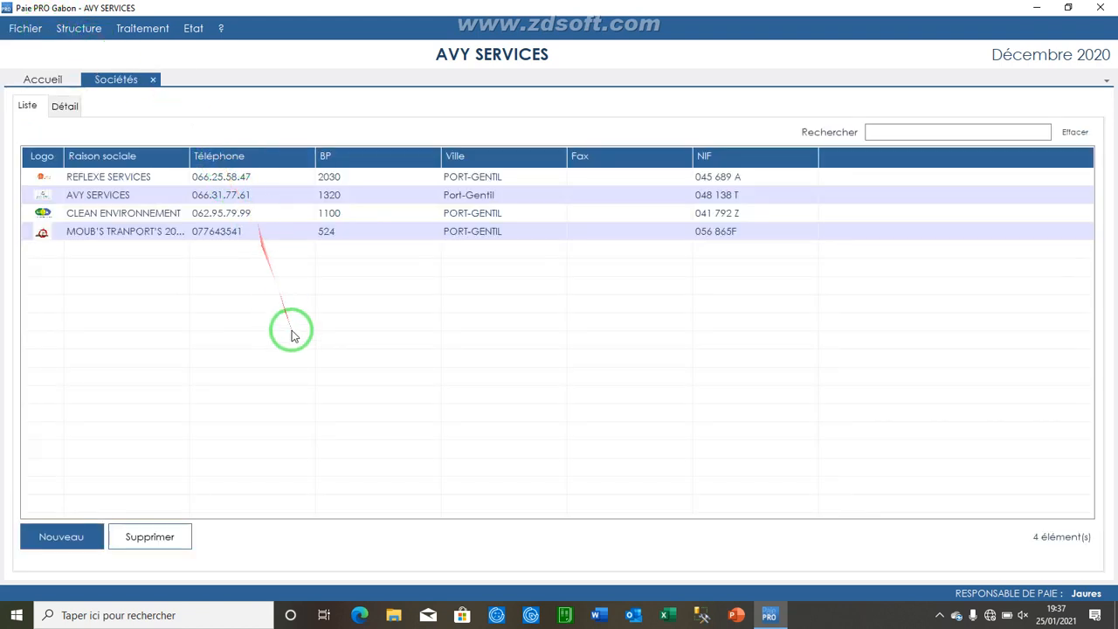
left_click(50, 536)
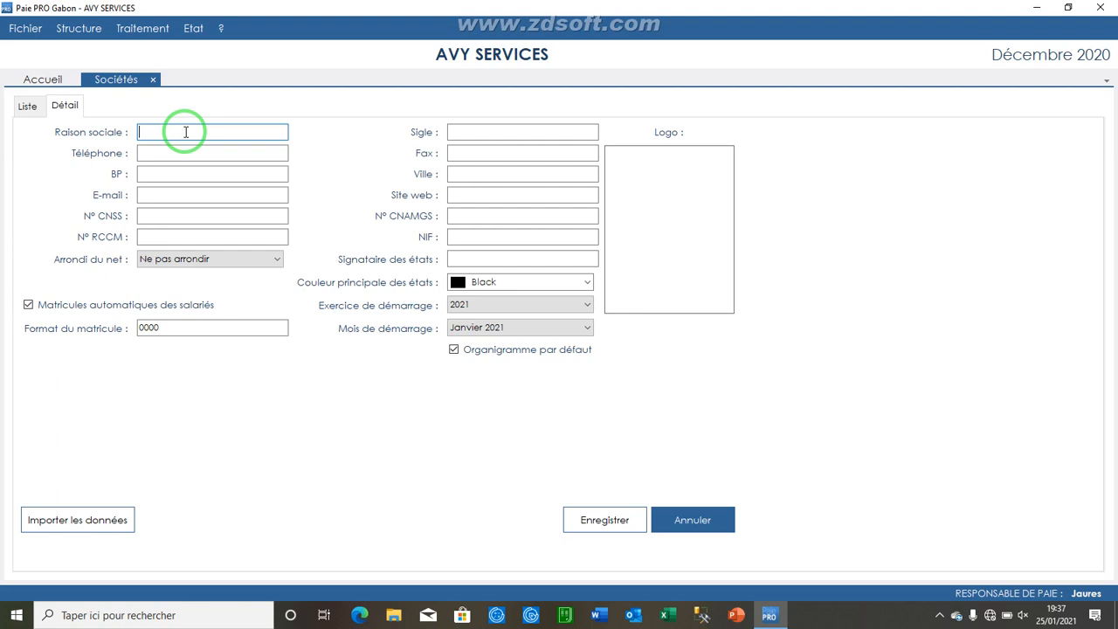
Step: Enter SUARL BMP as the new company's corporate name and BMP as its acronym
type("SU")
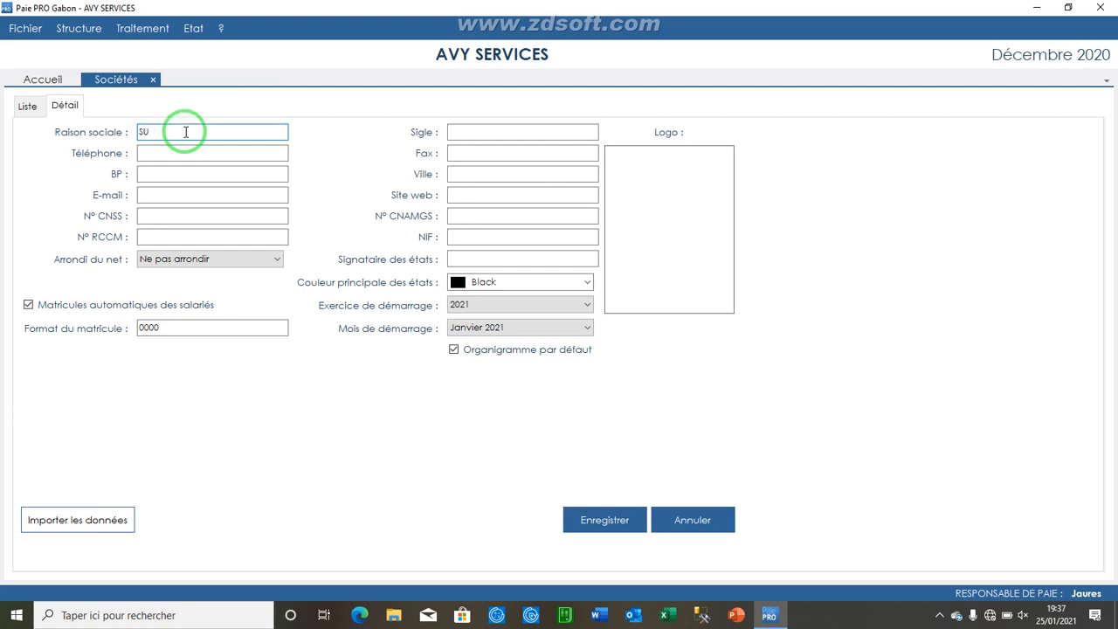
type("ARL")
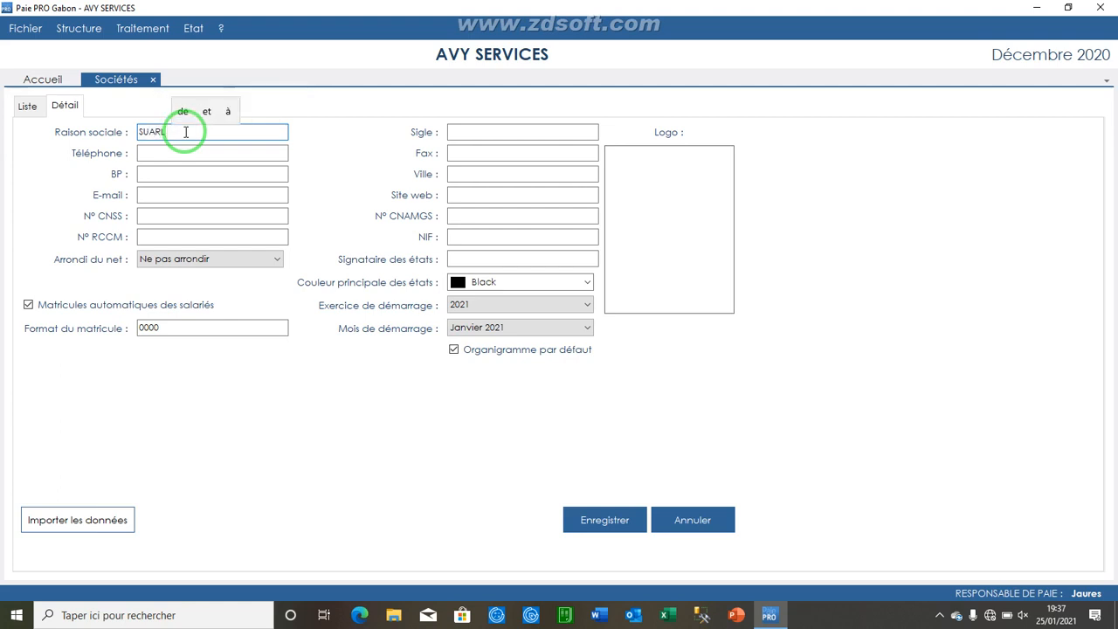
key("BackSpace")
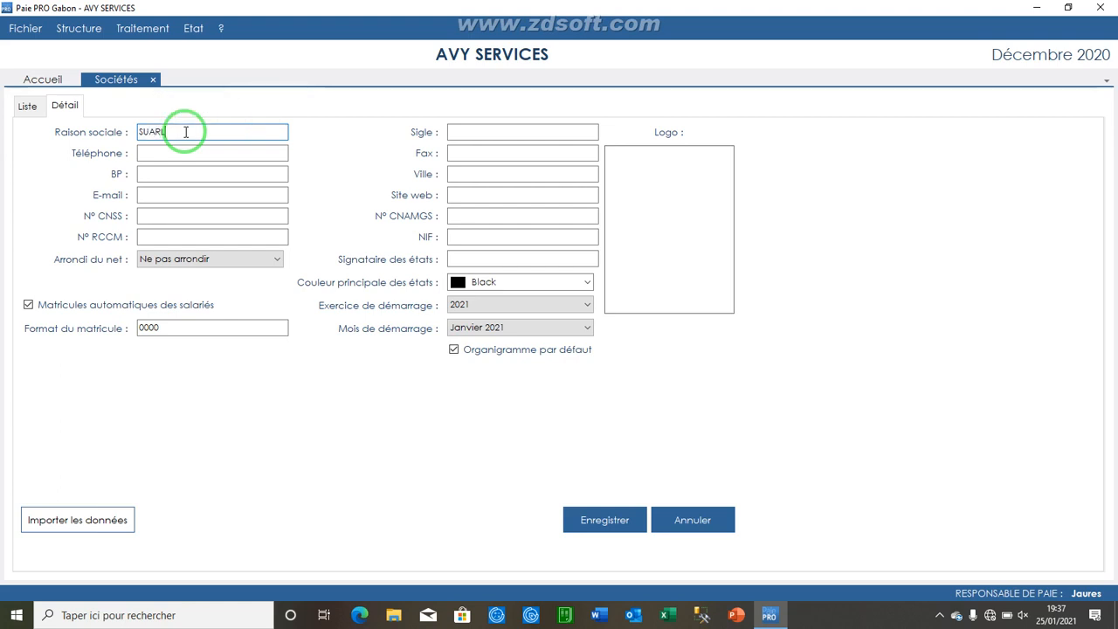
type("BMP")
key("Tab")
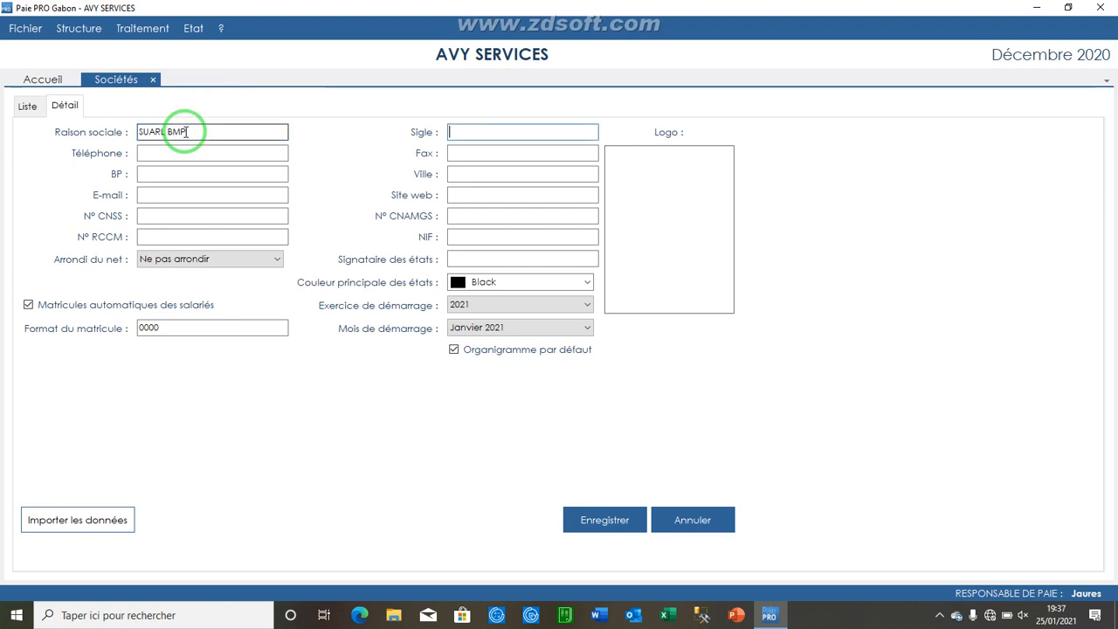
left_click(187, 148)
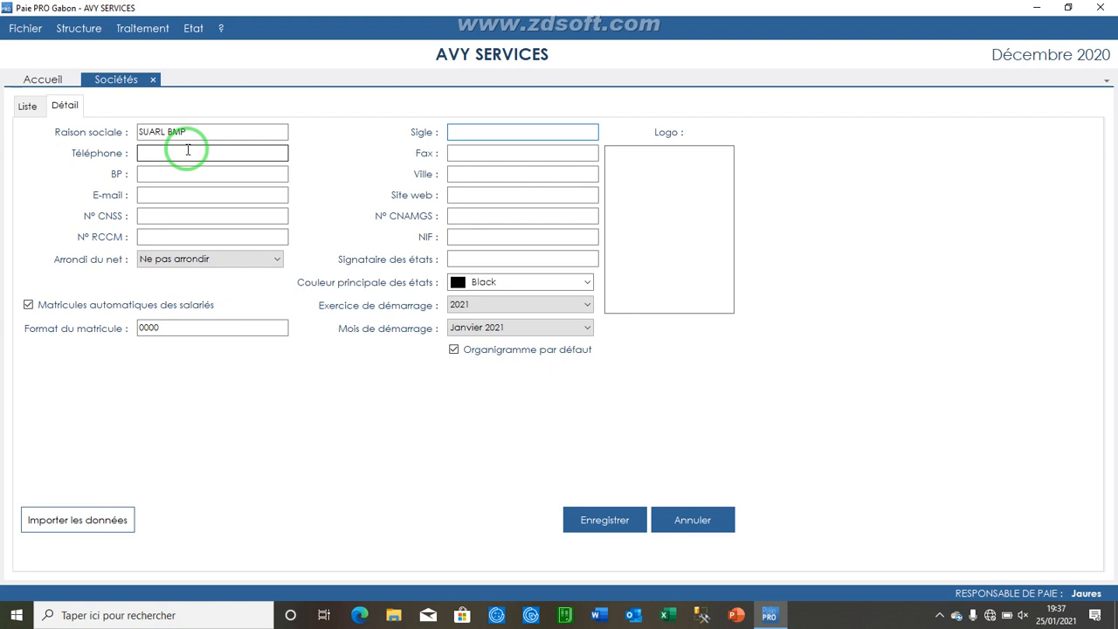
type("BMP")
Step: Fill in the company's telephone number
left_click(186, 150)
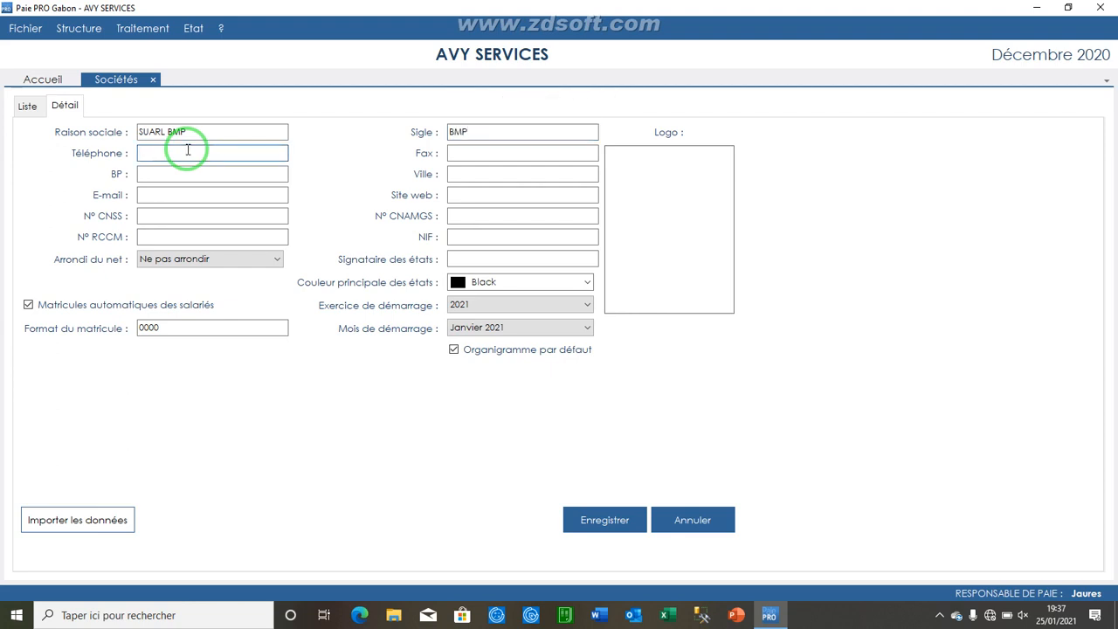
key("Tab")
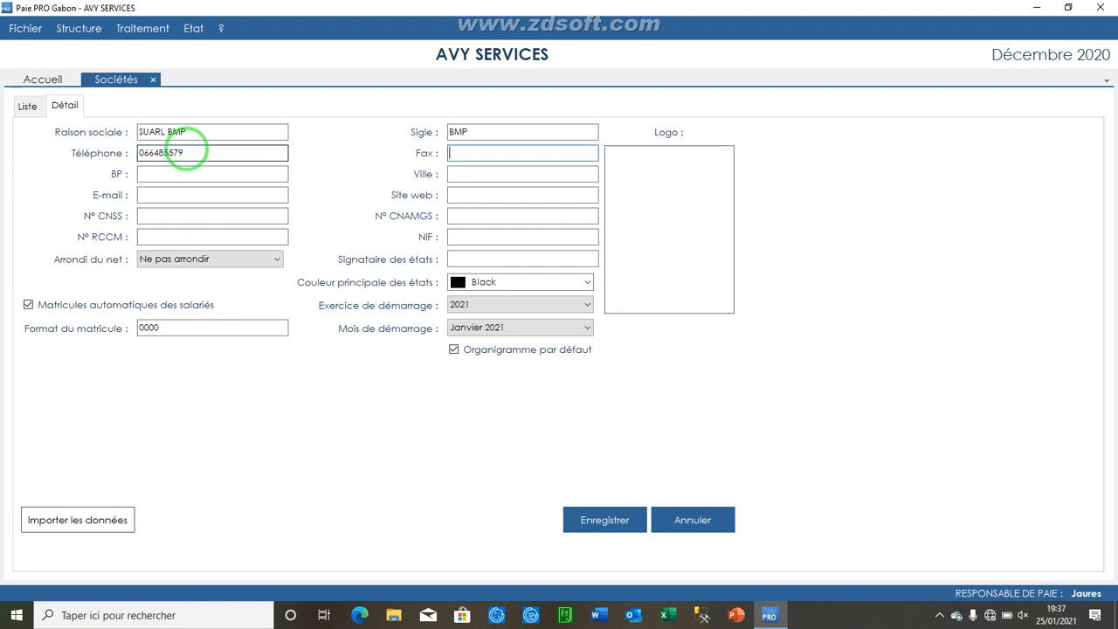
Step: Enter the company's postal box number and PORT-GENTIL as its city
key("Tab")
type("2")
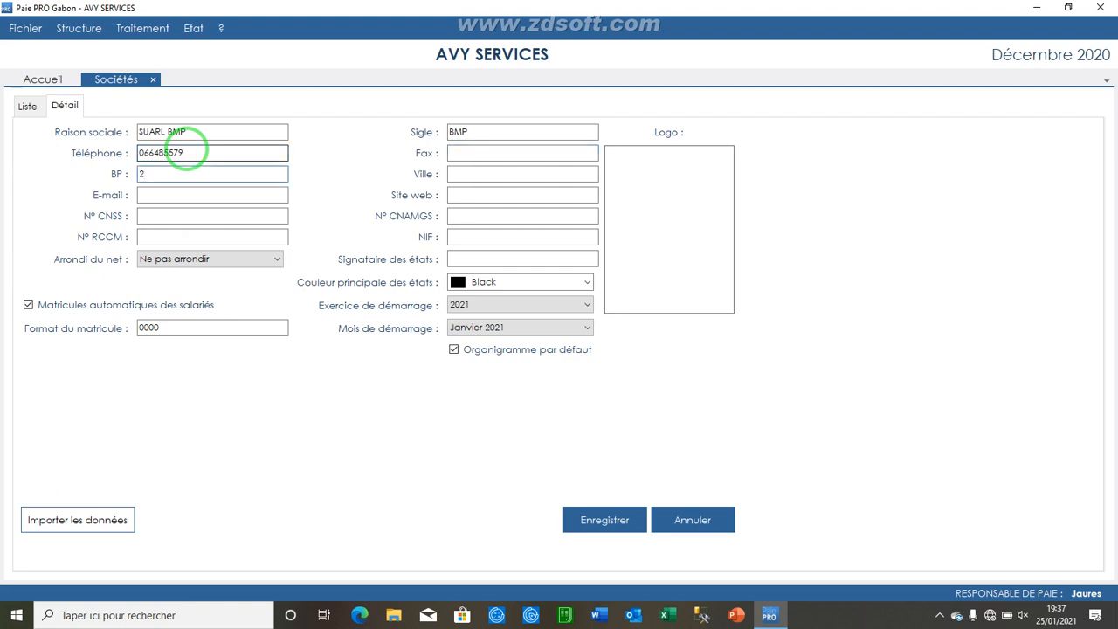
type("81")
key("Tab")
type("PORT")
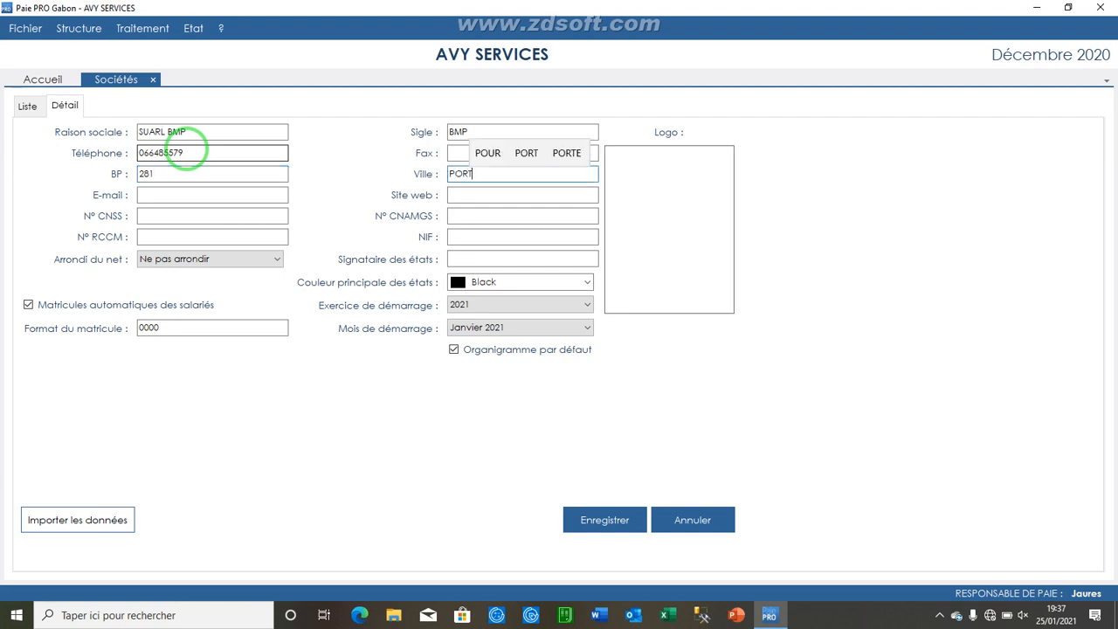
type("-G")
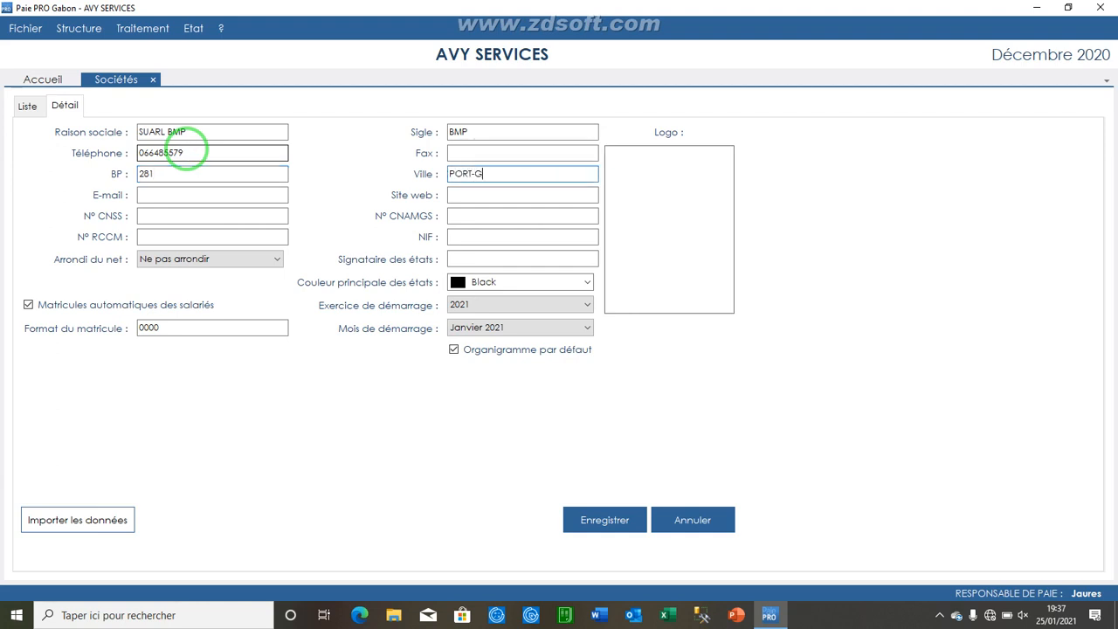
type("ENTIL")
key("Tab")
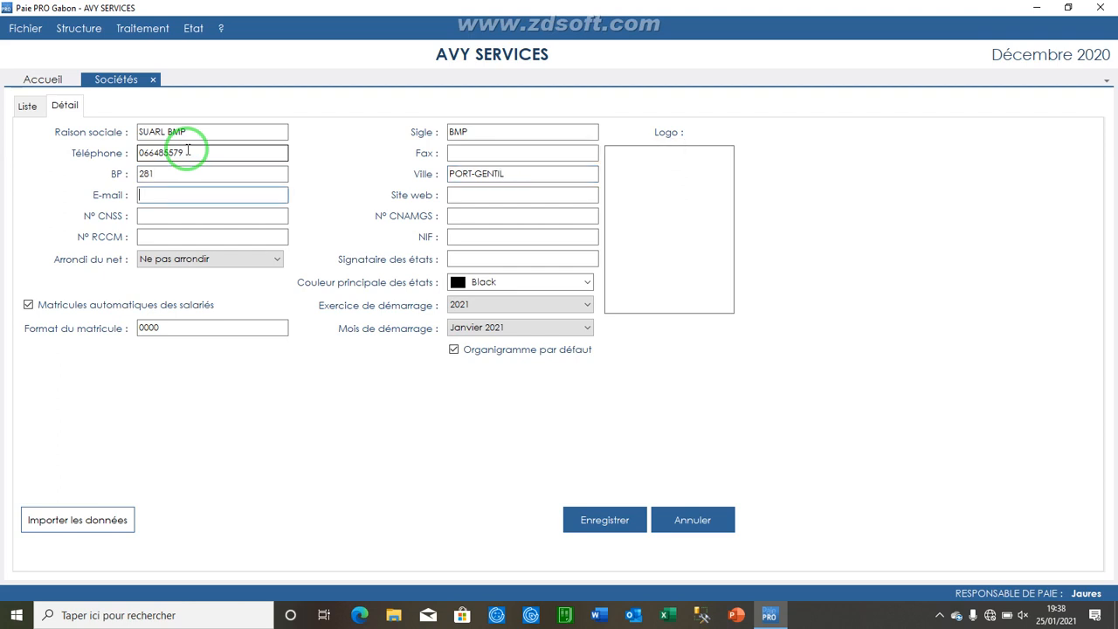
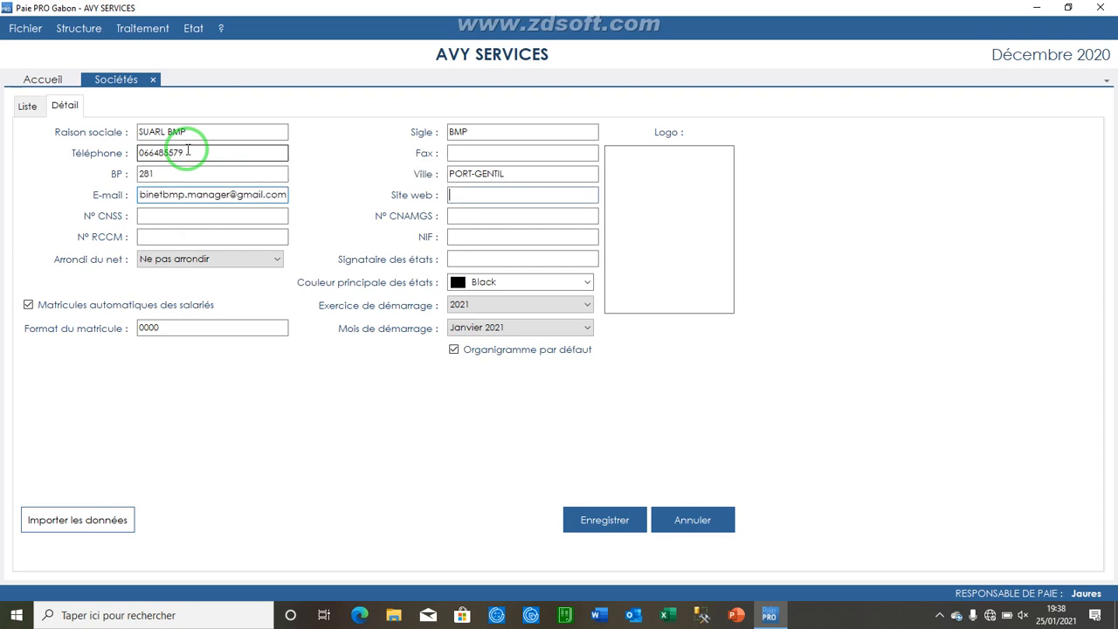
Step: Fill in the company's e-mail address
key("Tab")
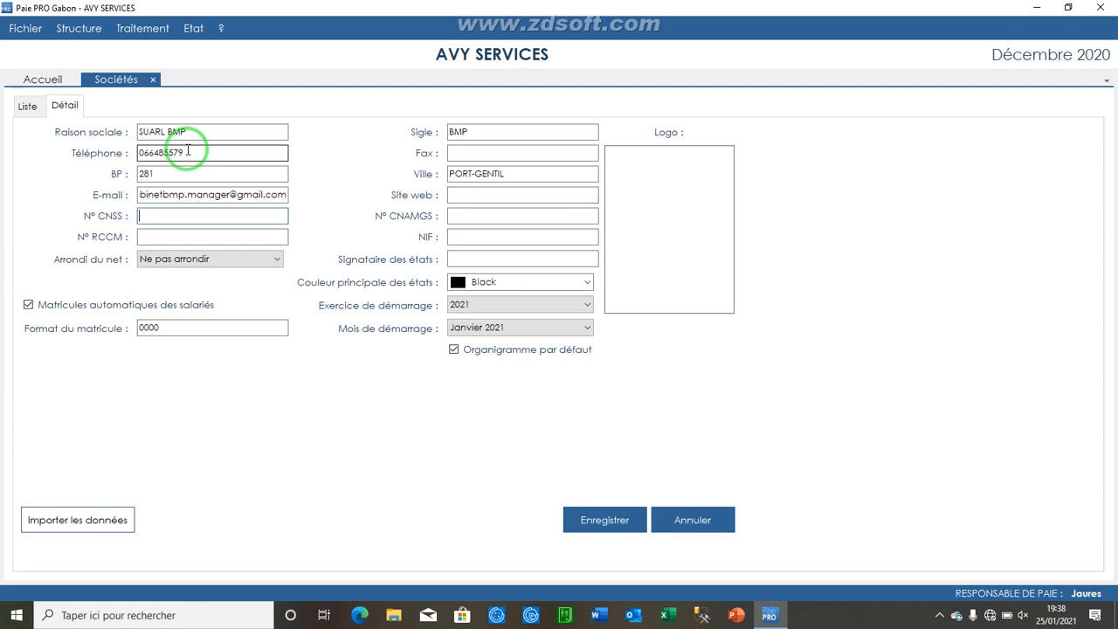
Step: Enter the company's CNSS registration number
type("à")
key("BackSpace")
type("0")
type("11")
key("BackSpace")
key("BackSpace")
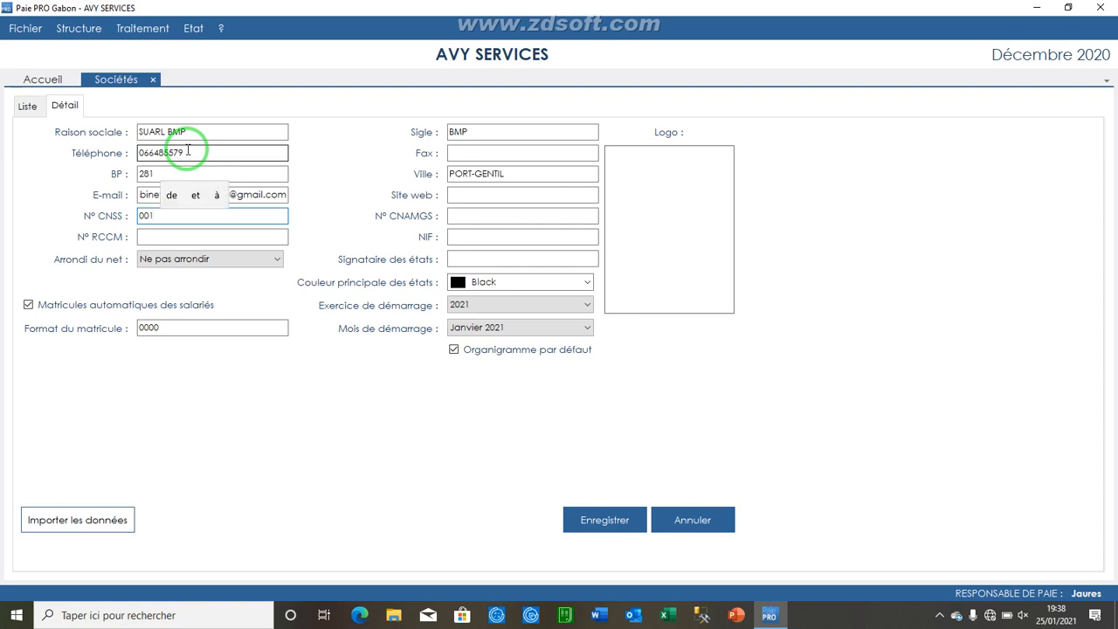
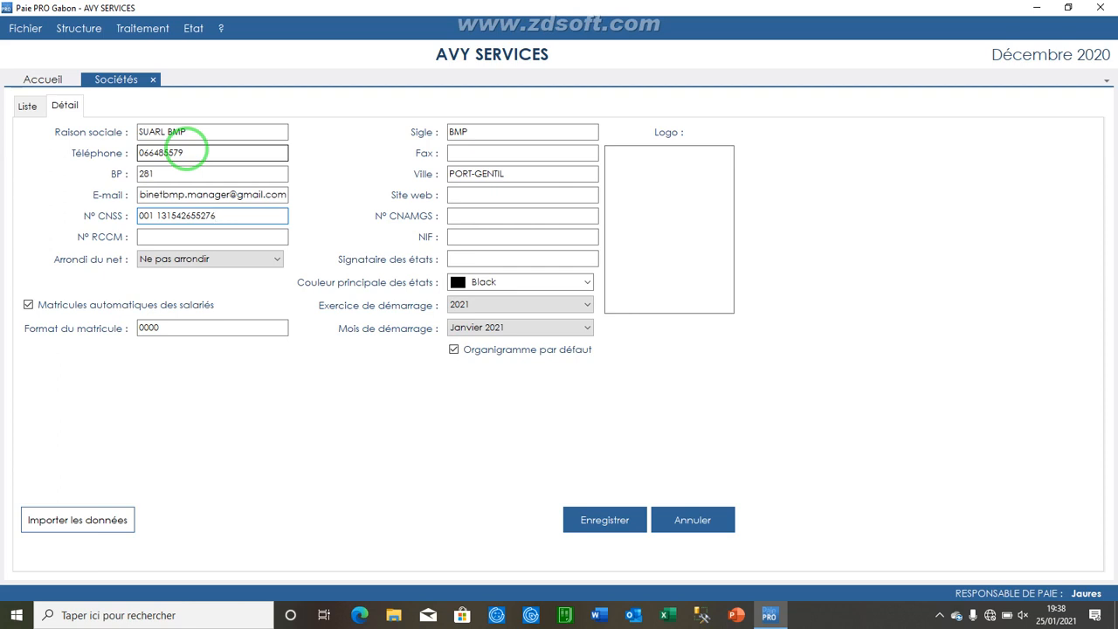
key("Tab")
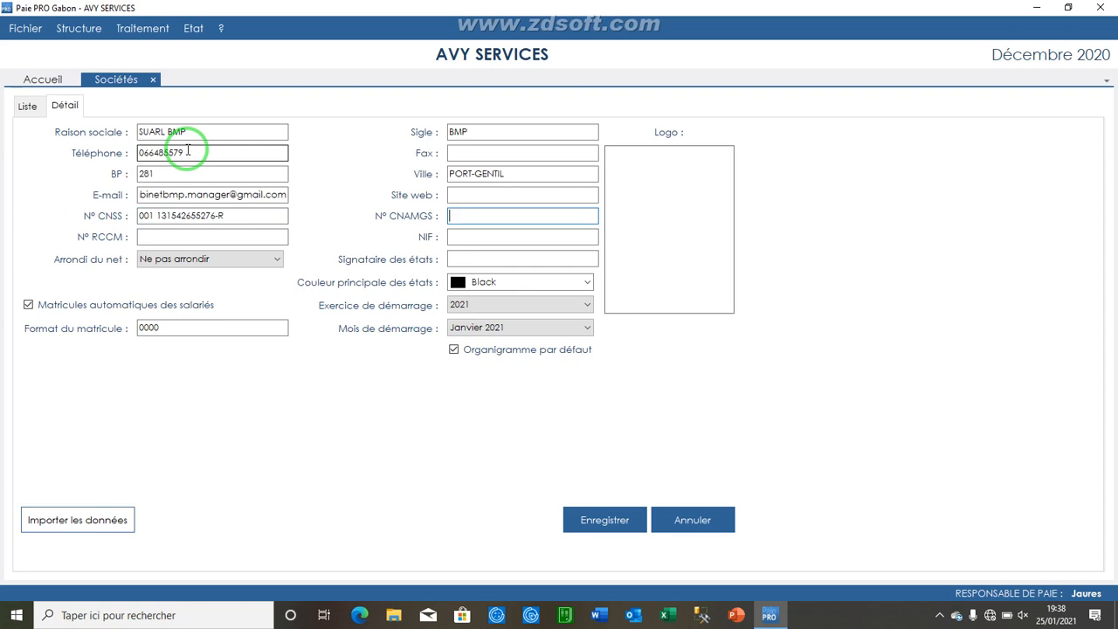
Step: Fill in the company's CNAMGS number and RCCM number, moving on to the report signatory field
type("11111111111")
key("Tab")
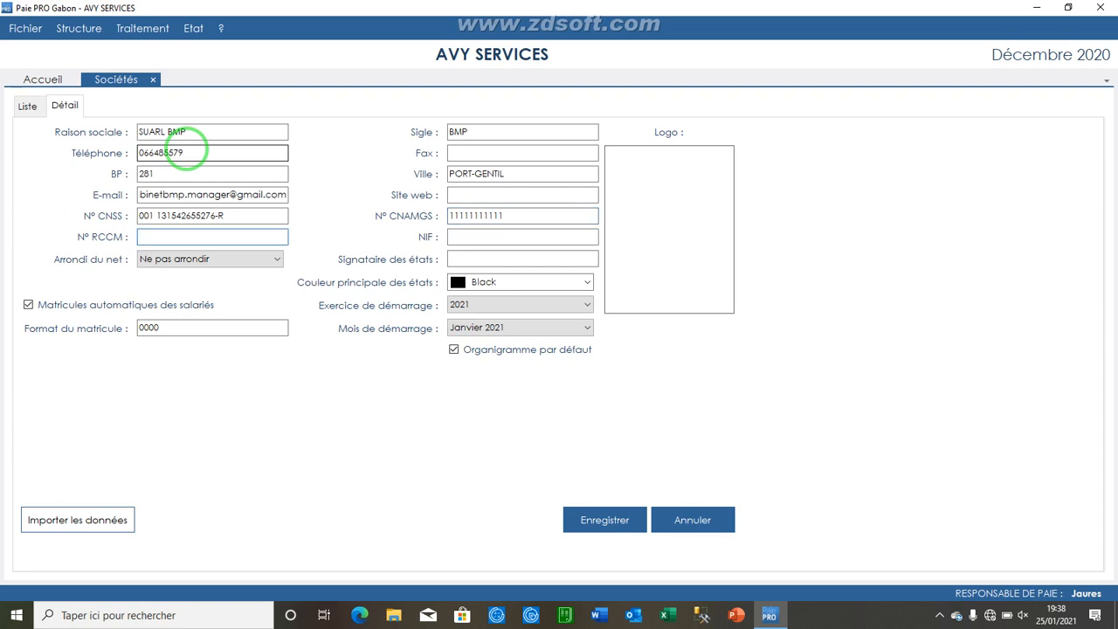
type("RG")
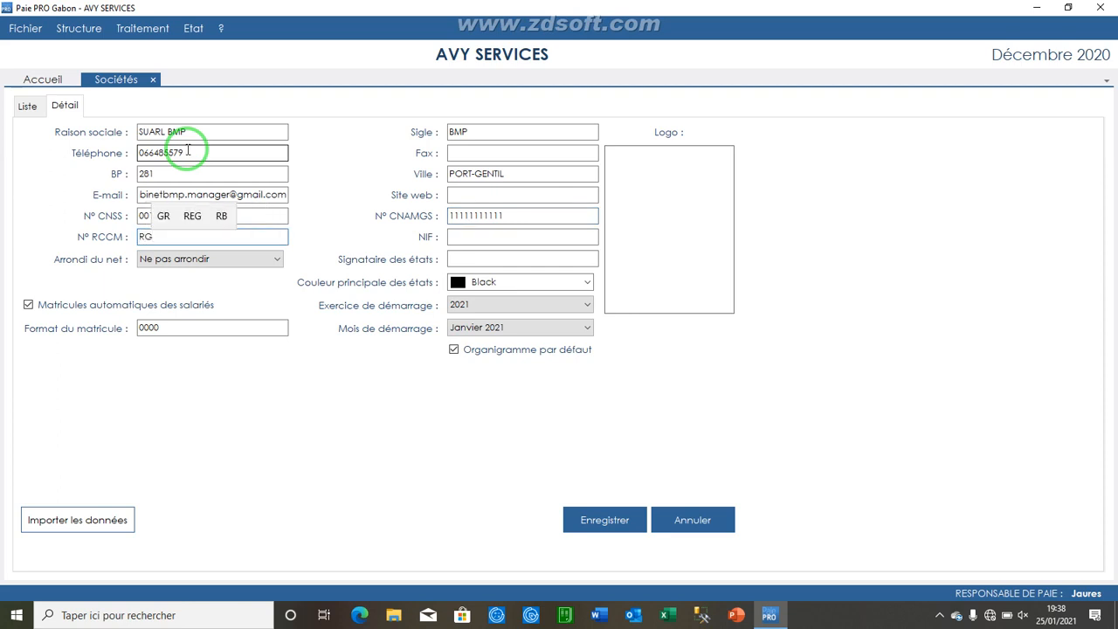
type("/")
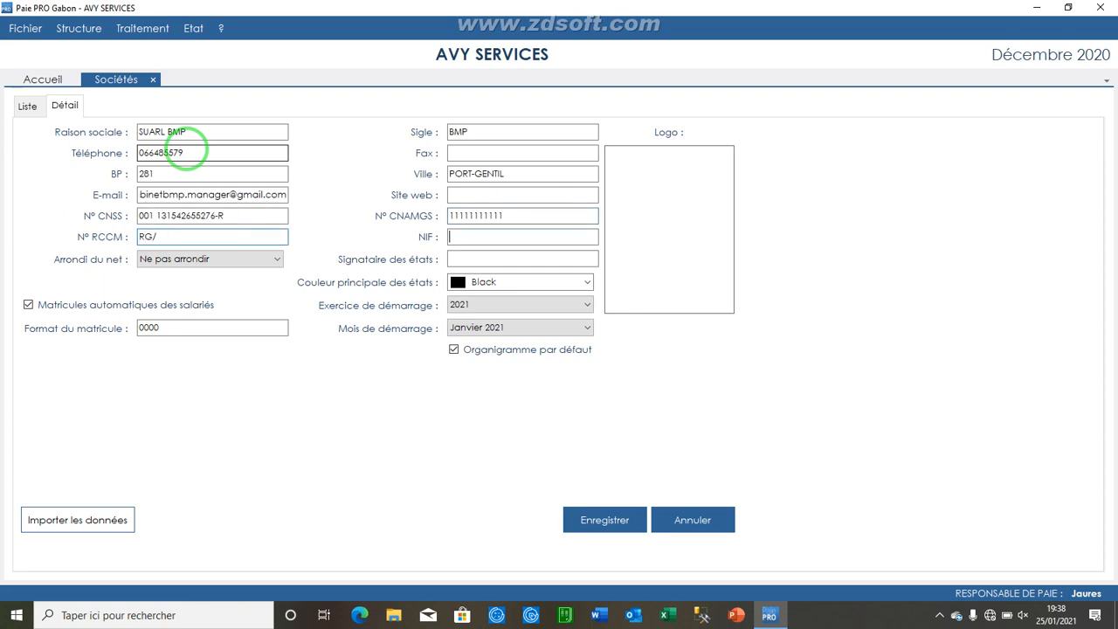
key("Tab")
key("Tab")
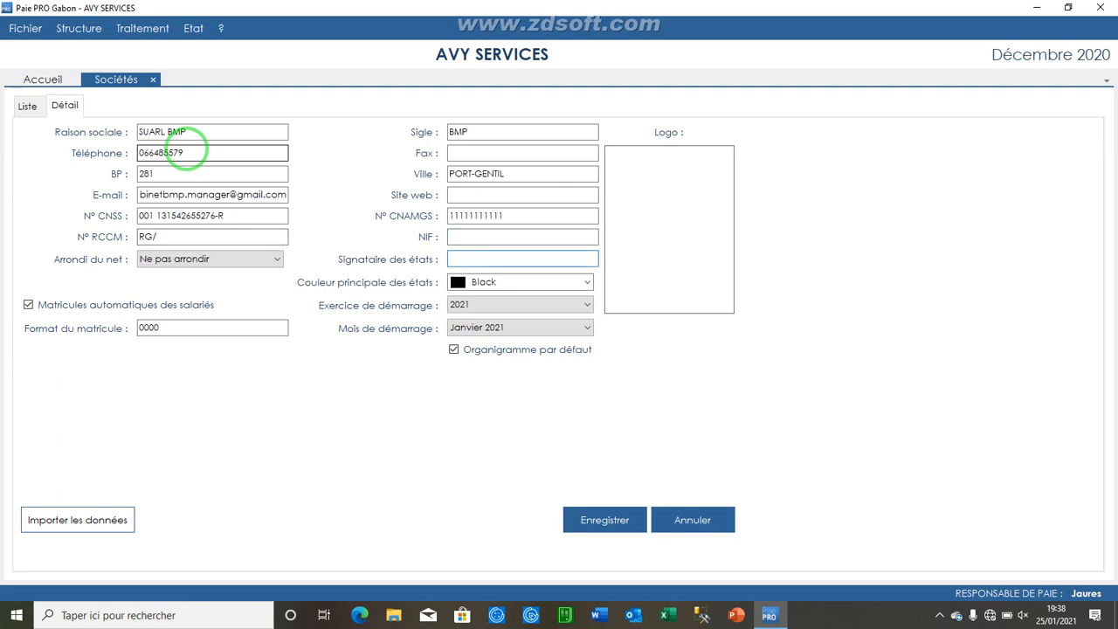
left_click(179, 239)
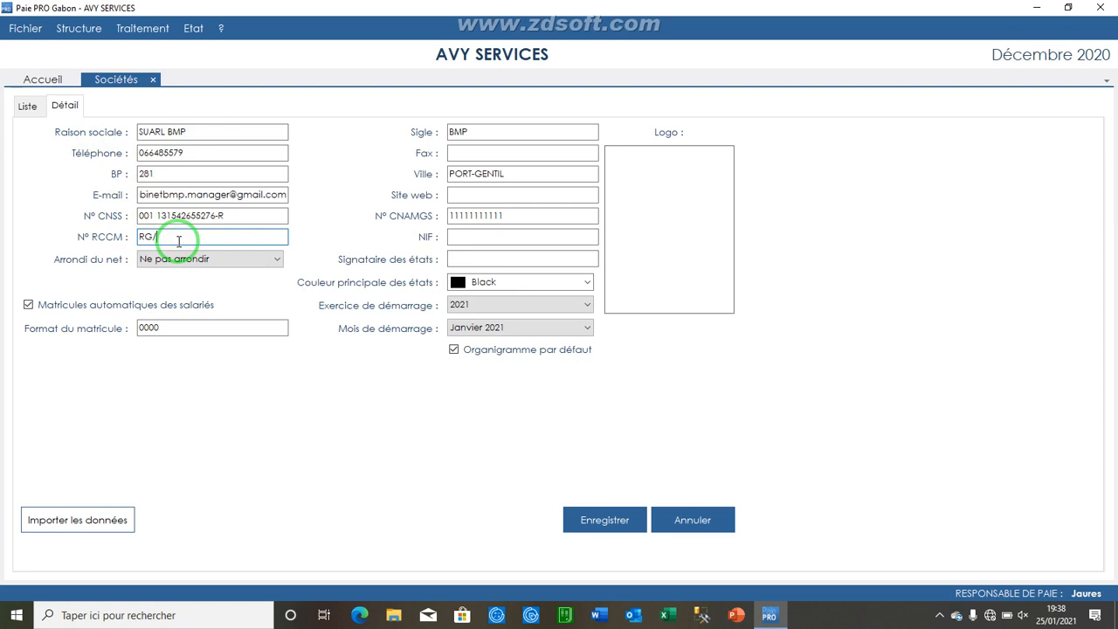
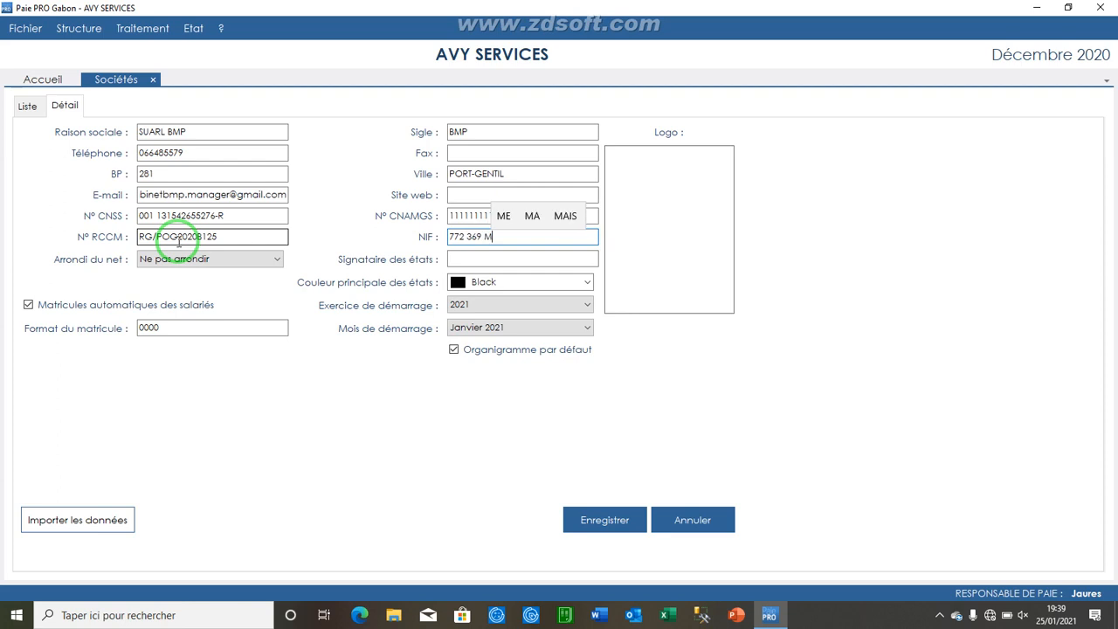
key("Tab")
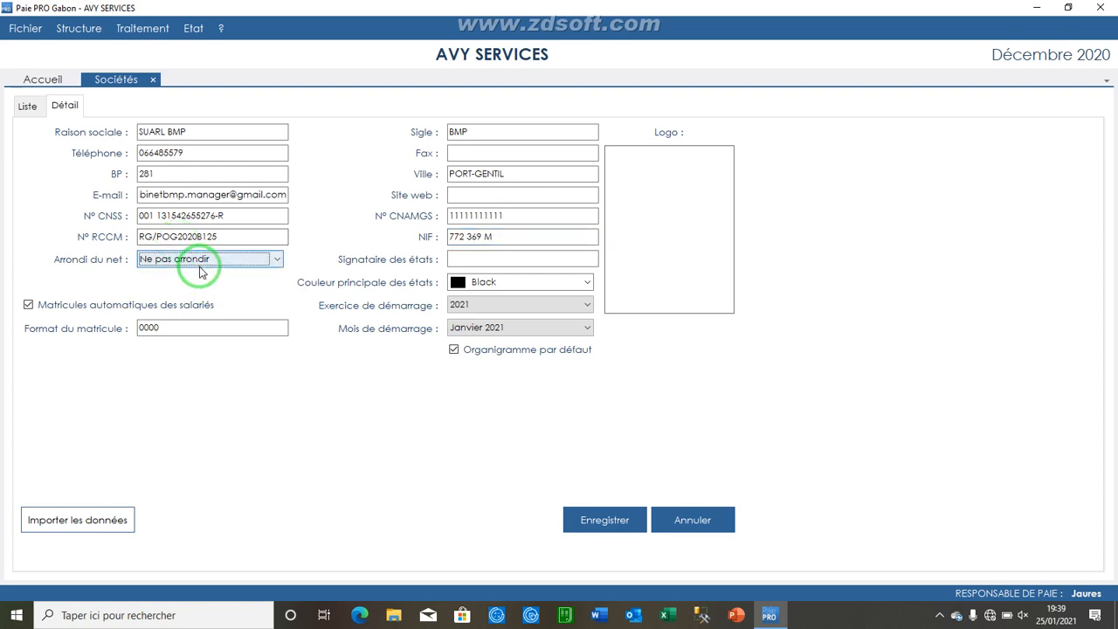
Step: Set the net pay rounding to Arrondir au millier
left_click(200, 261)
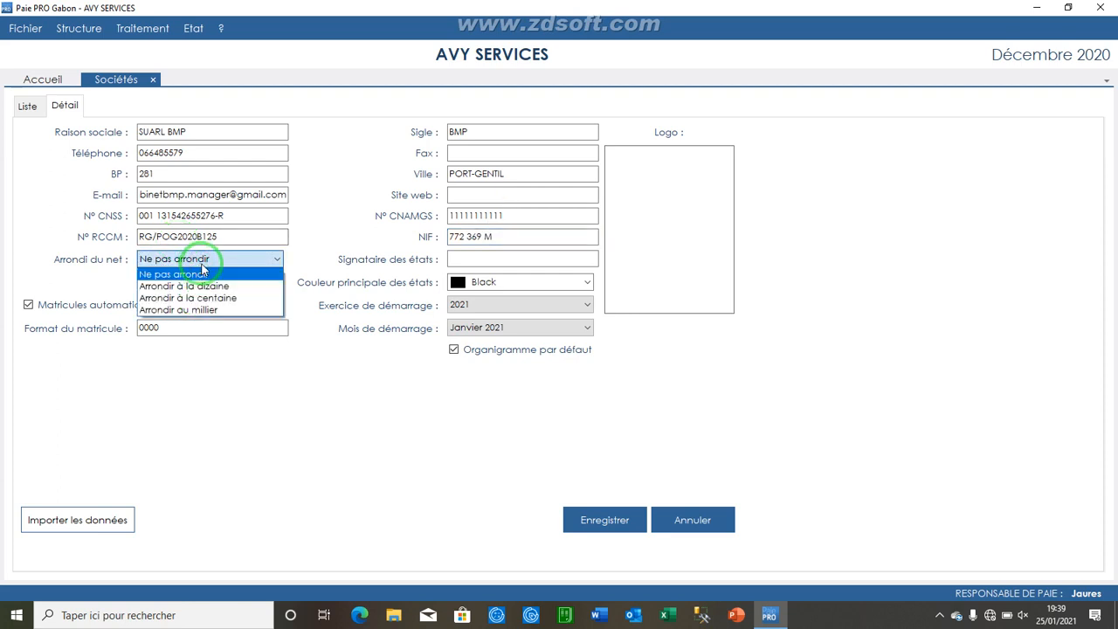
left_click(228, 311)
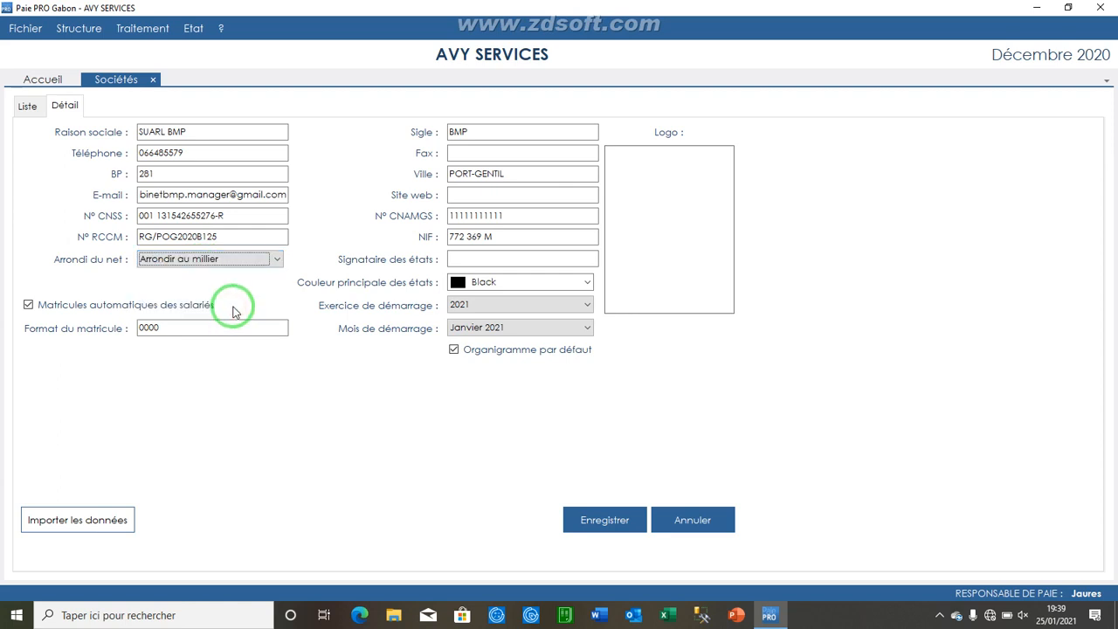
Step: Fill in the report signatory's full name
left_click(493, 258)
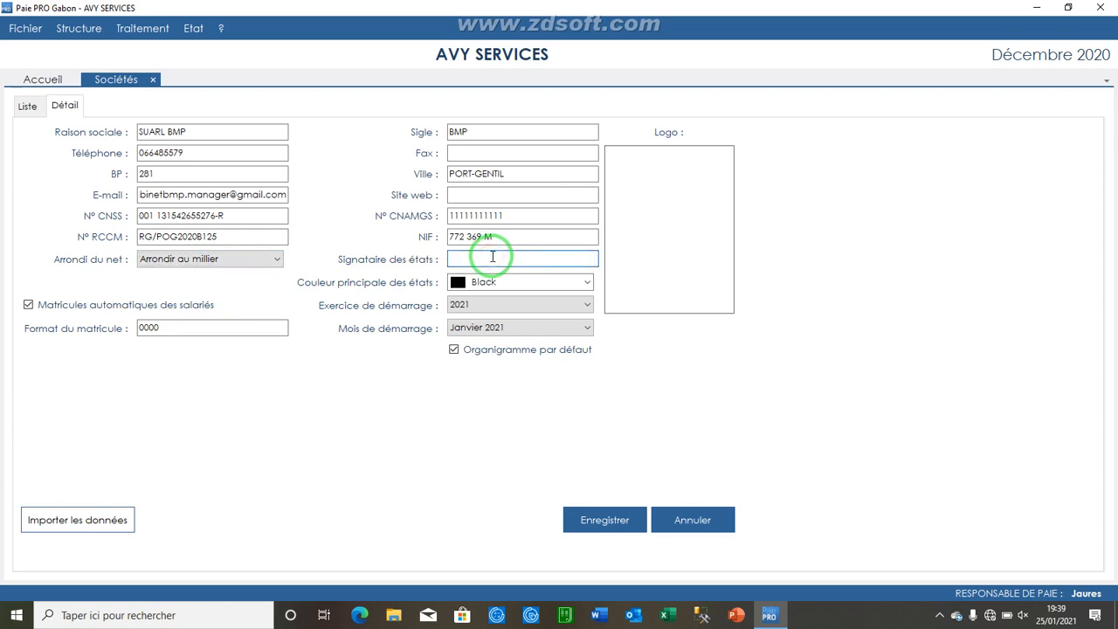
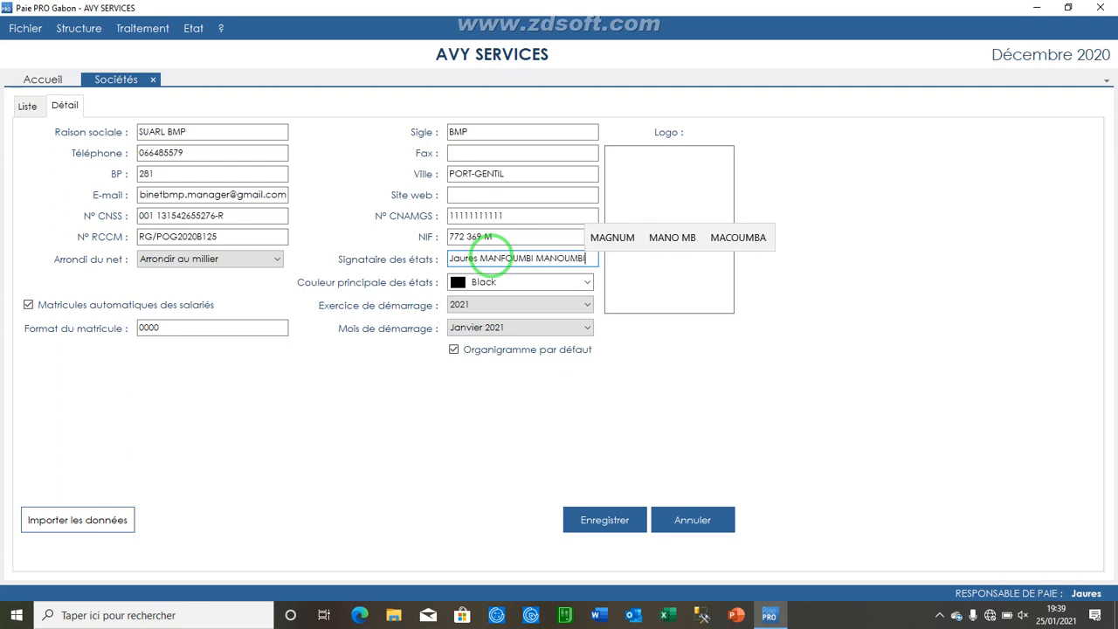
key("Tab")
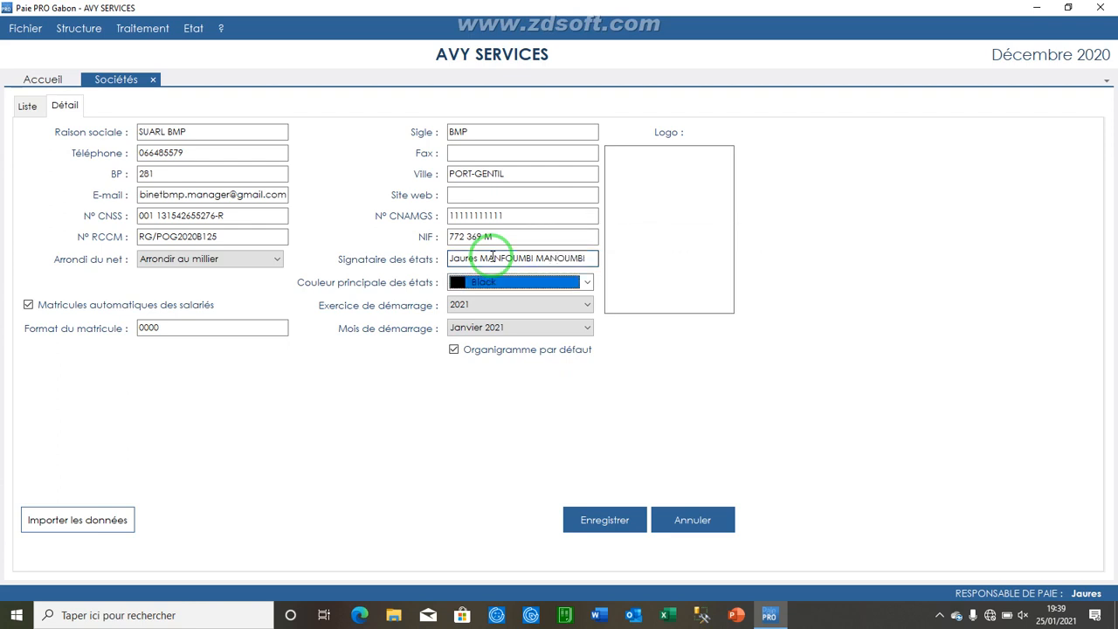
Step: Set the main report colour to Blue
left_click(586, 282)
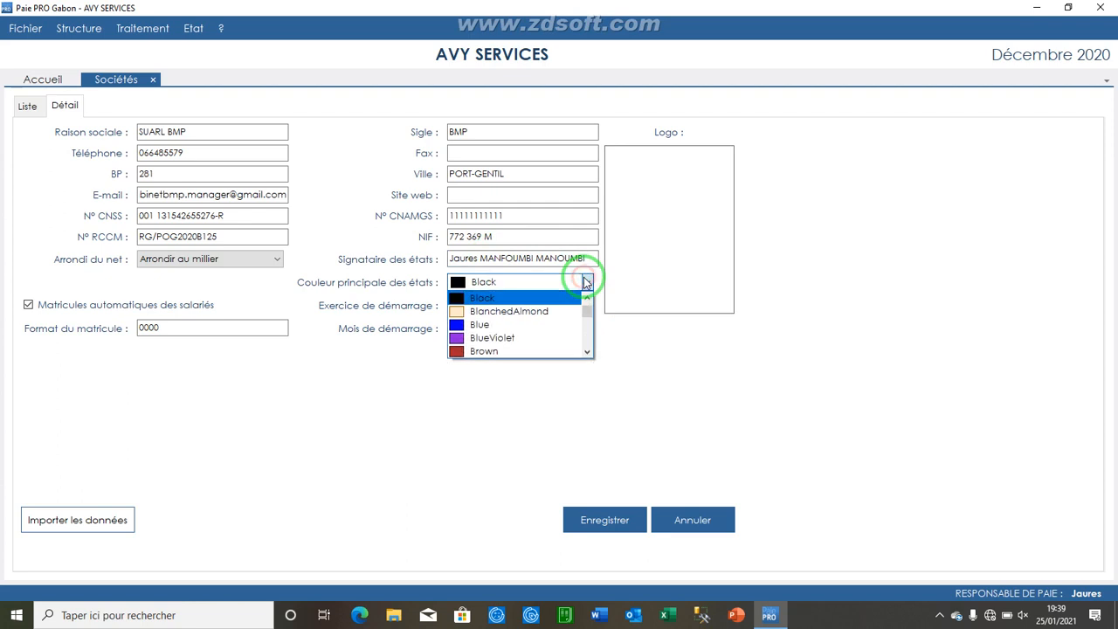
left_click(542, 325)
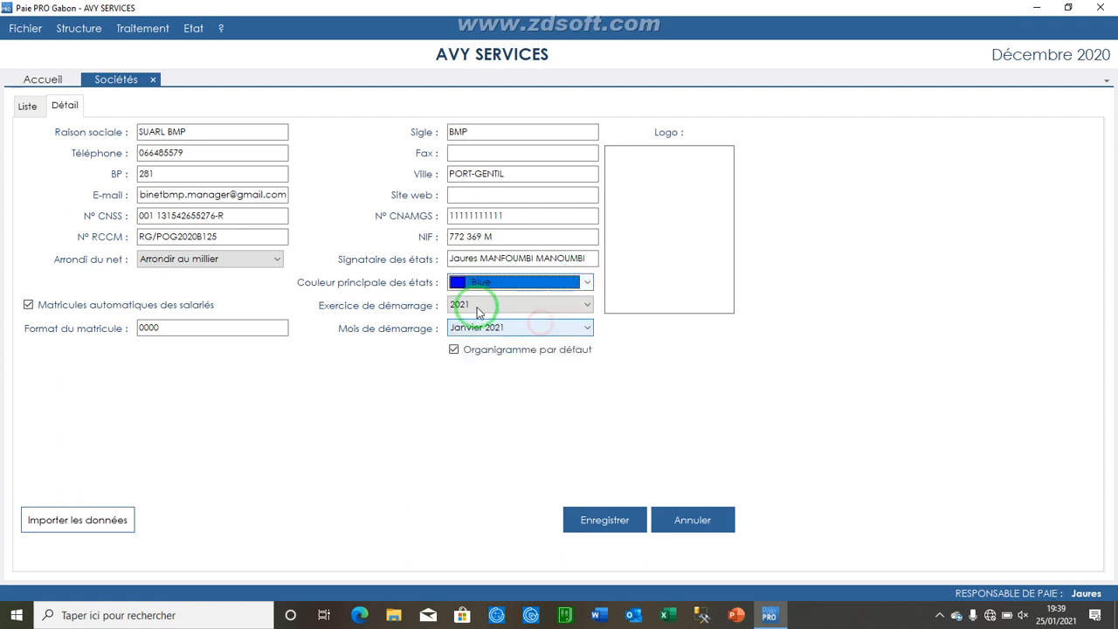
Step: Prefix the employee number format with BMP, making it BMP0000
left_click(139, 328)
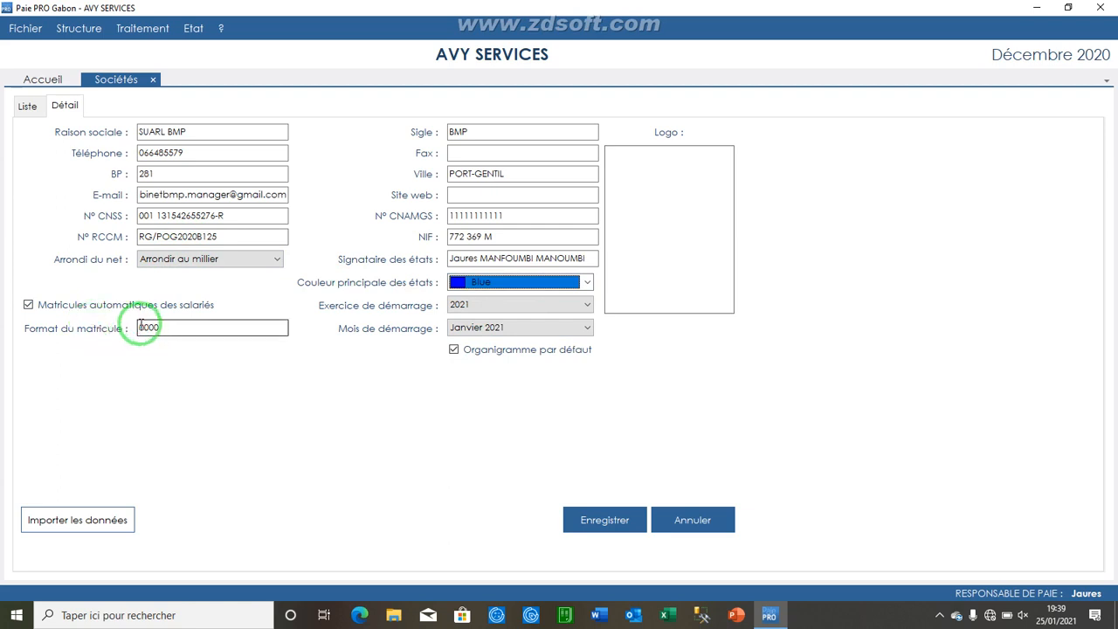
left_click(140, 328)
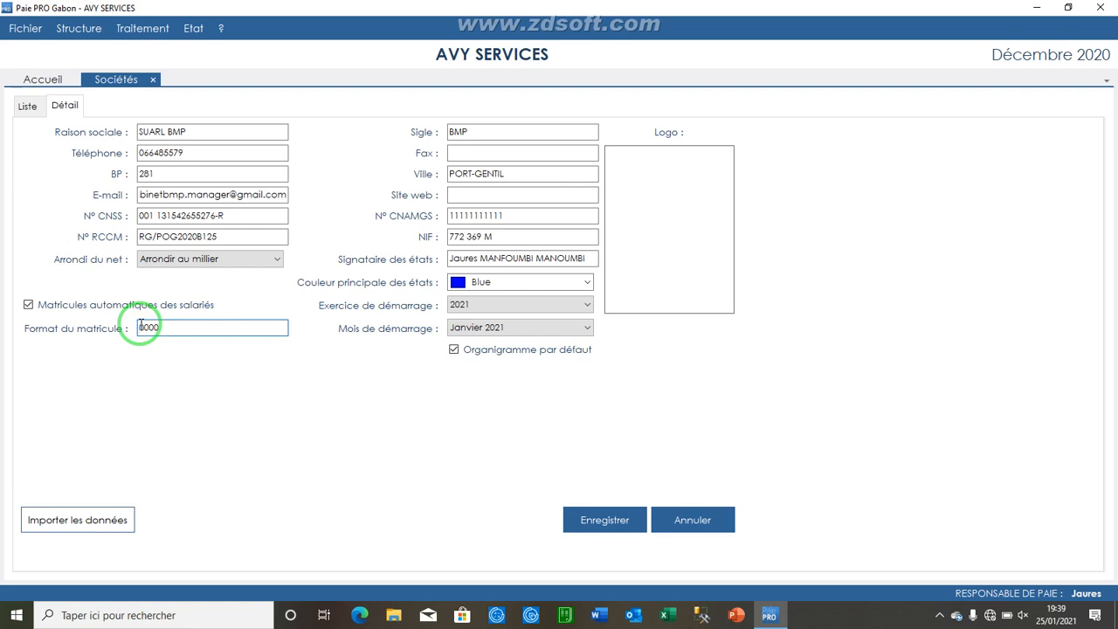
type("BMP")
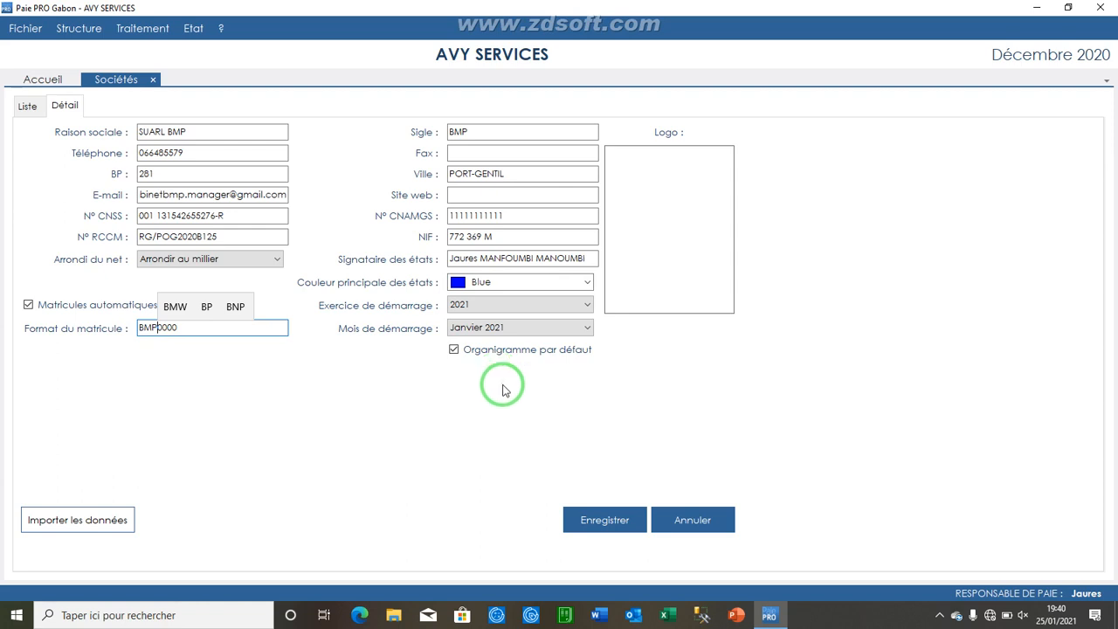
left_click(549, 306)
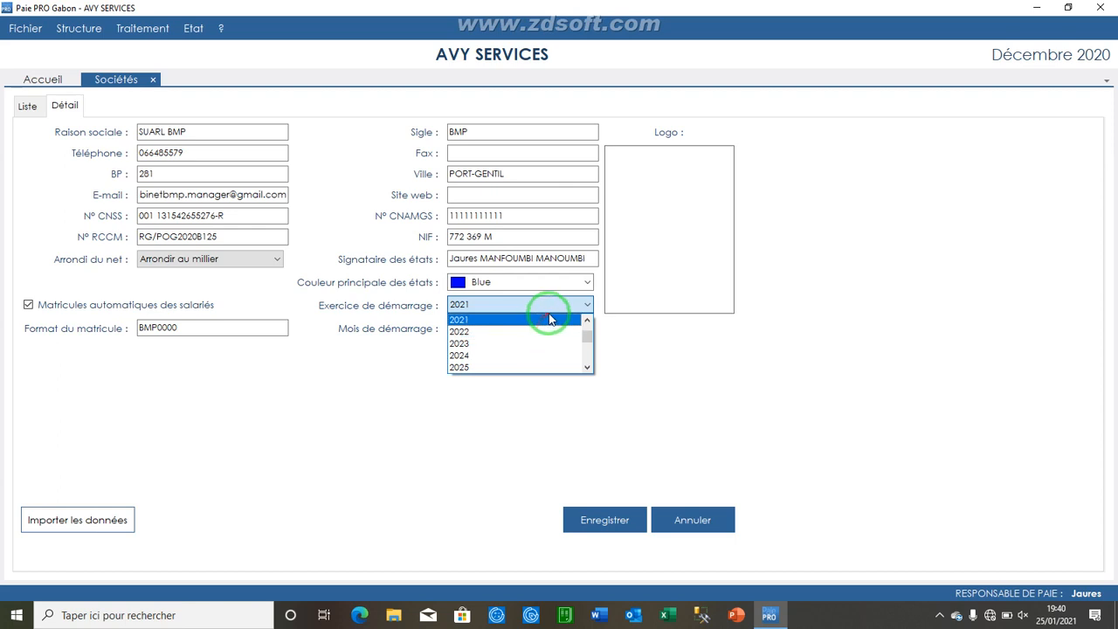
left_click_drag(588, 324, 391, 379)
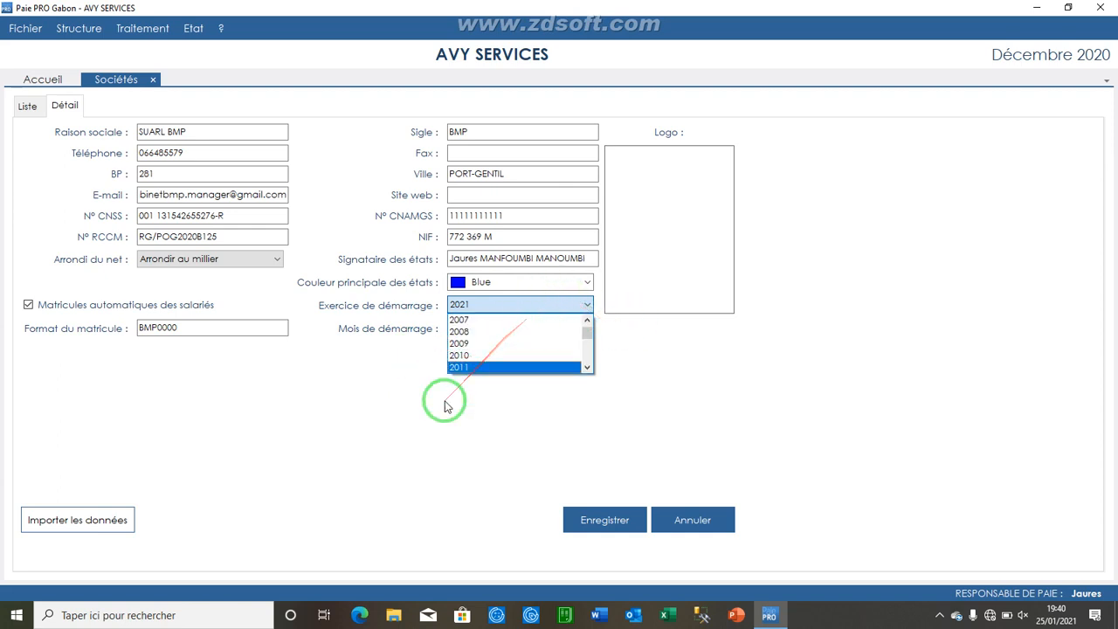
left_click(414, 445)
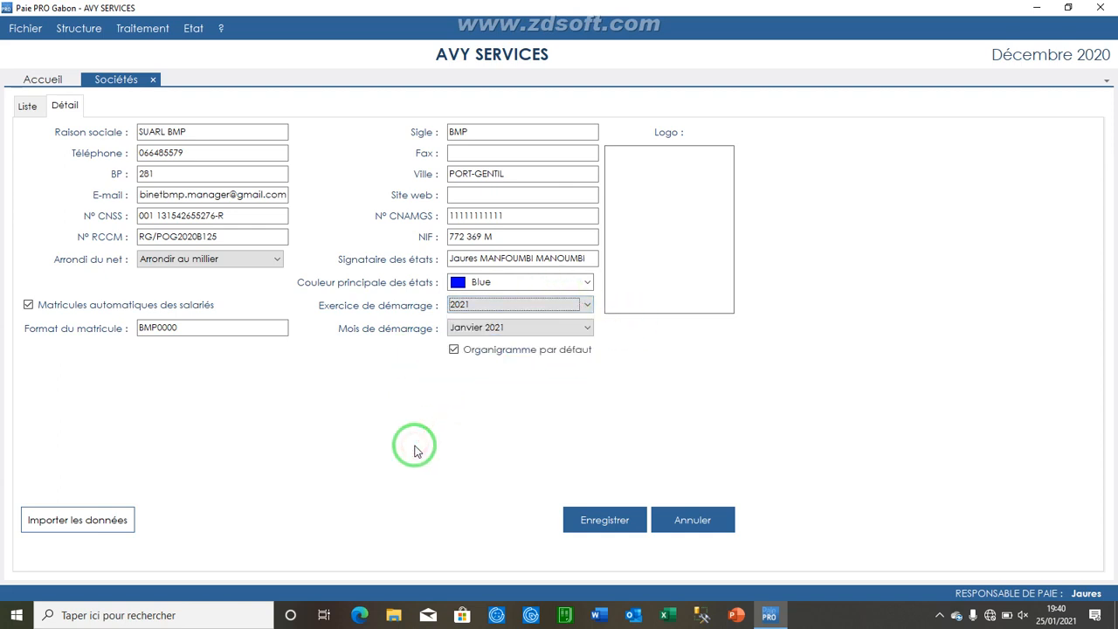
Step: Load the image IMG-20190625-WA0000 from the DOSSIER BMP > COM folder as the company logo
right_click(688, 222)
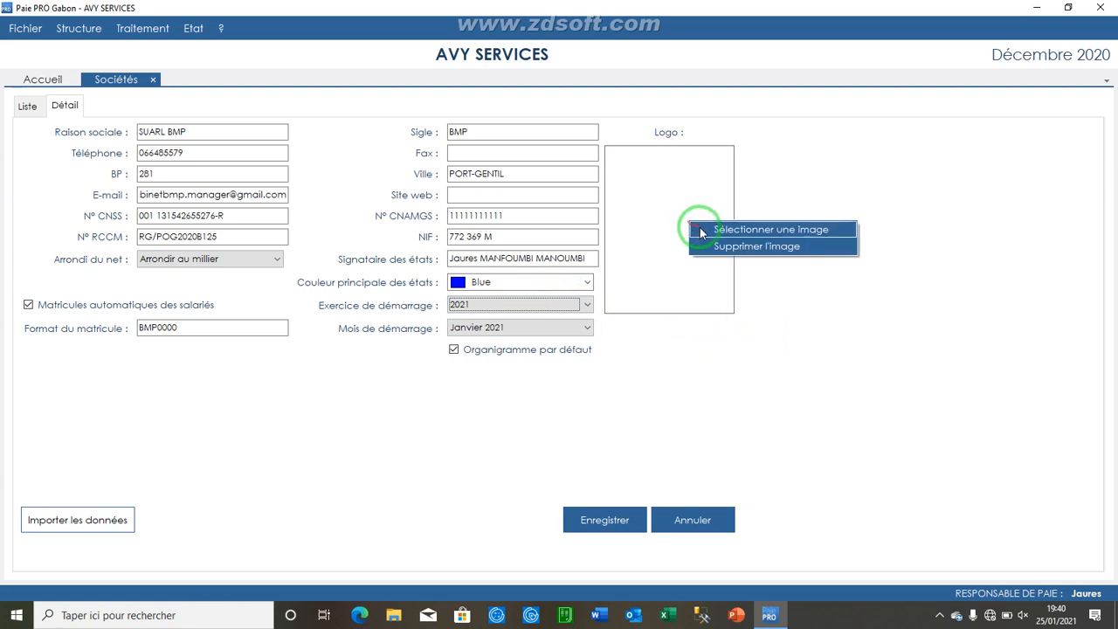
left_click(742, 229)
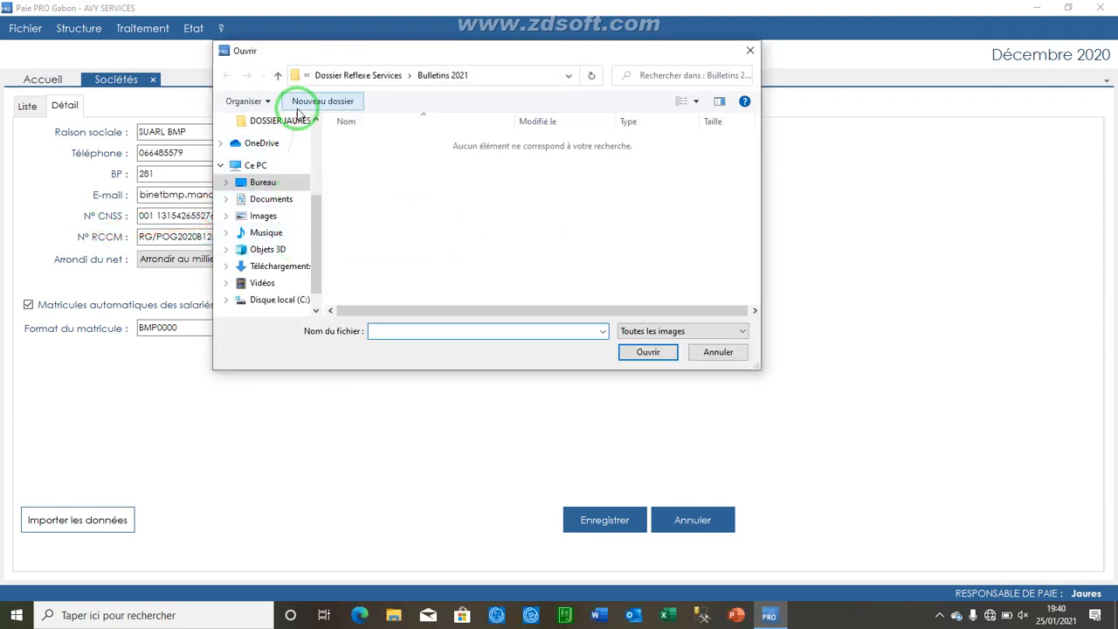
left_click(288, 122)
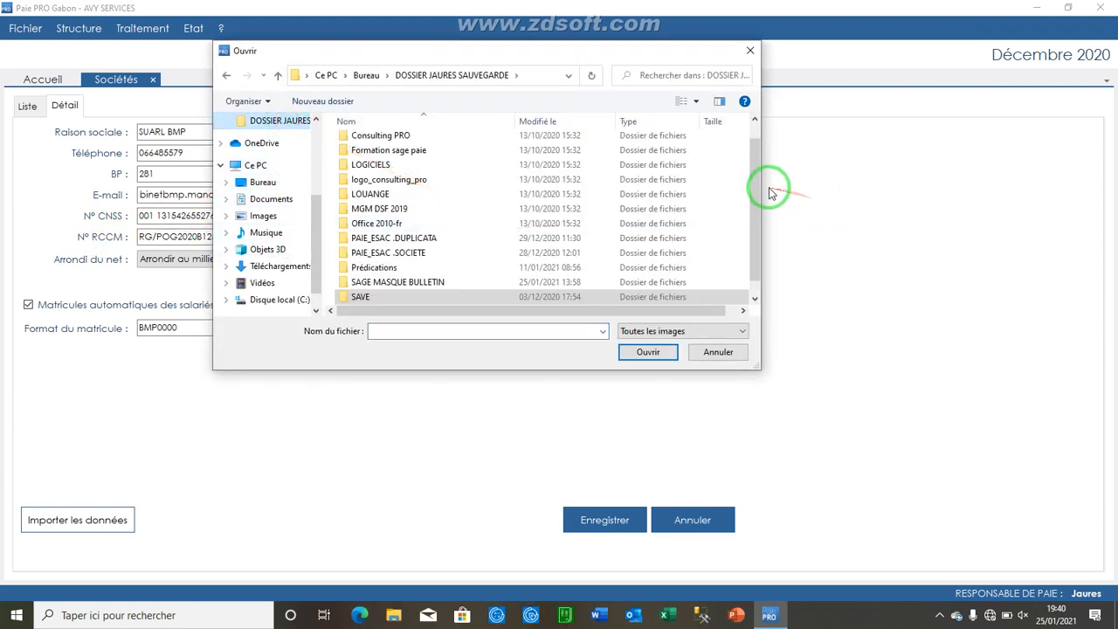
left_click_drag(753, 182, 750, 190)
double_click(469, 288)
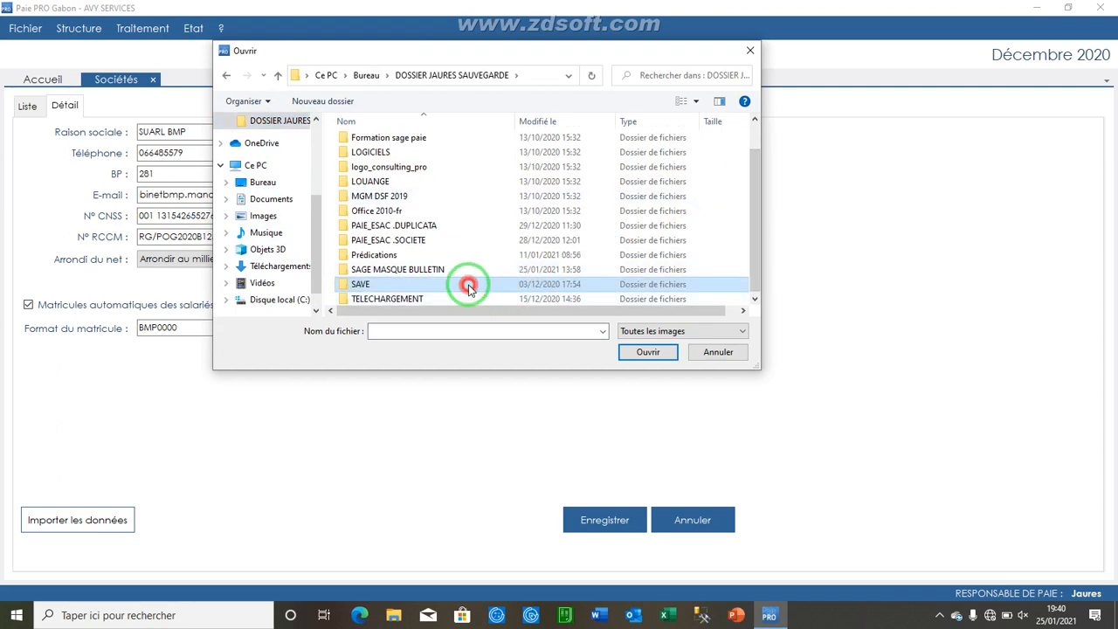
left_click(476, 188)
double_click(476, 188)
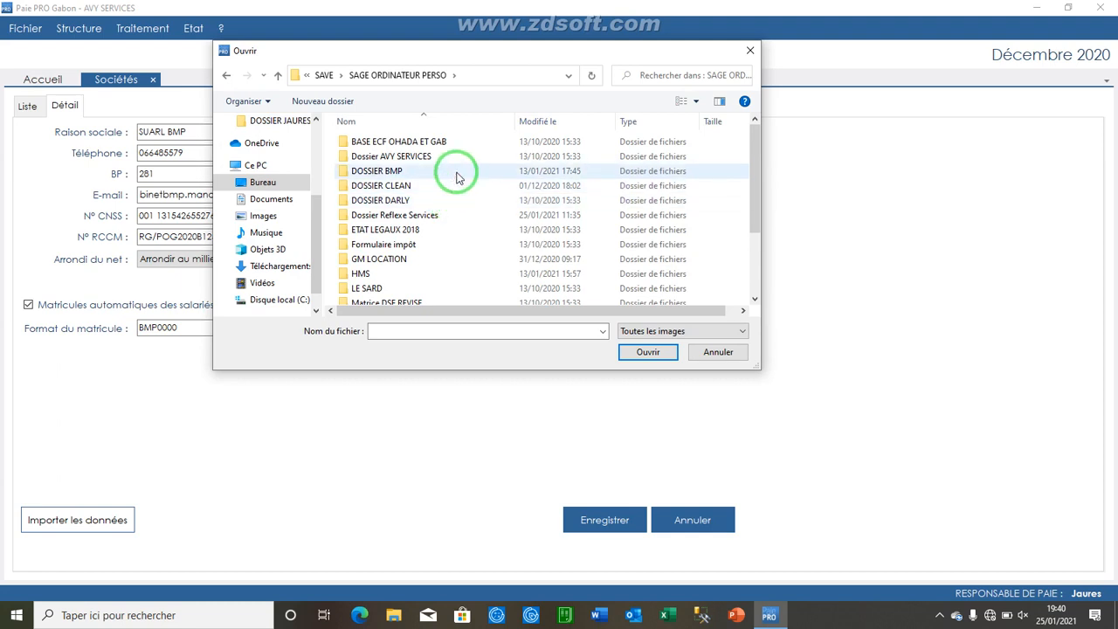
double_click(457, 175)
left_click(413, 143)
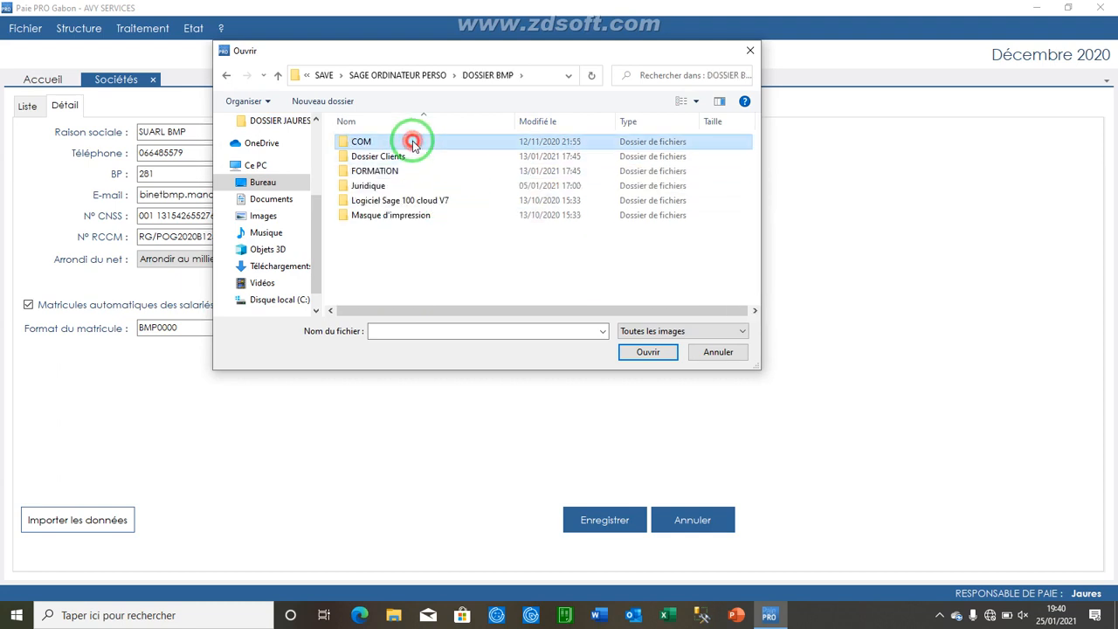
double_click(413, 142)
left_click(557, 167)
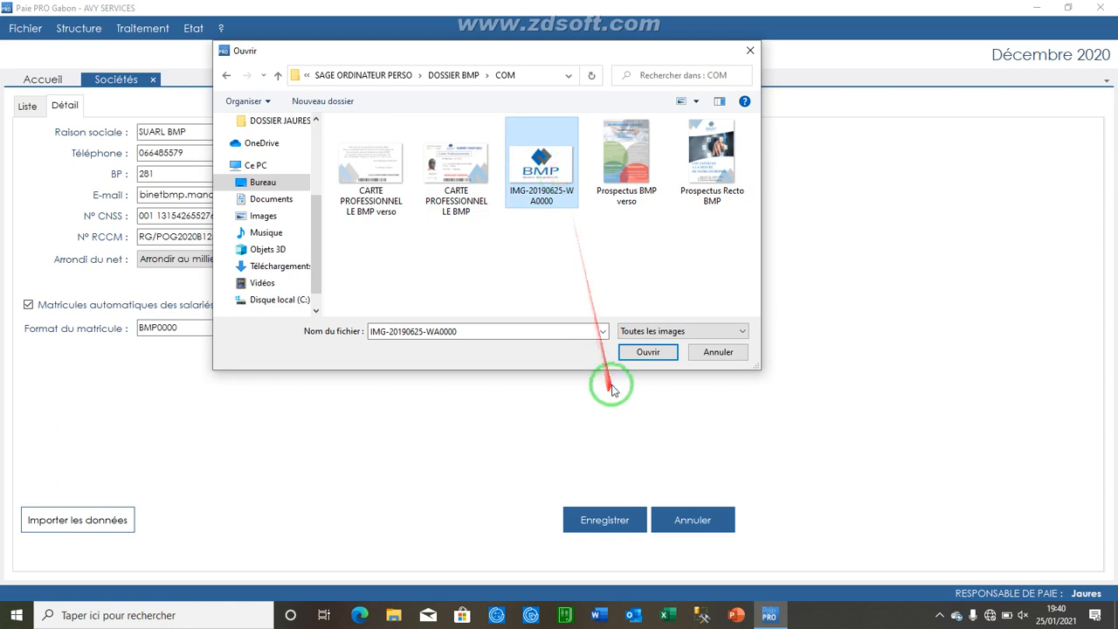
left_click(639, 355)
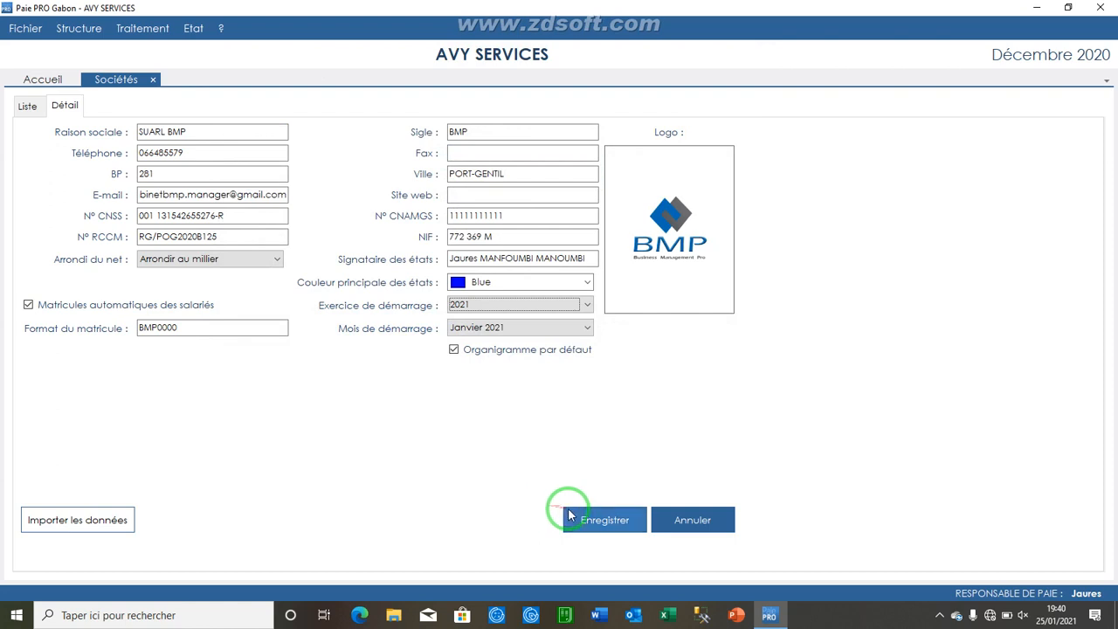
Step: Save the new company and select SUARL BMP in the company list
left_click(594, 519)
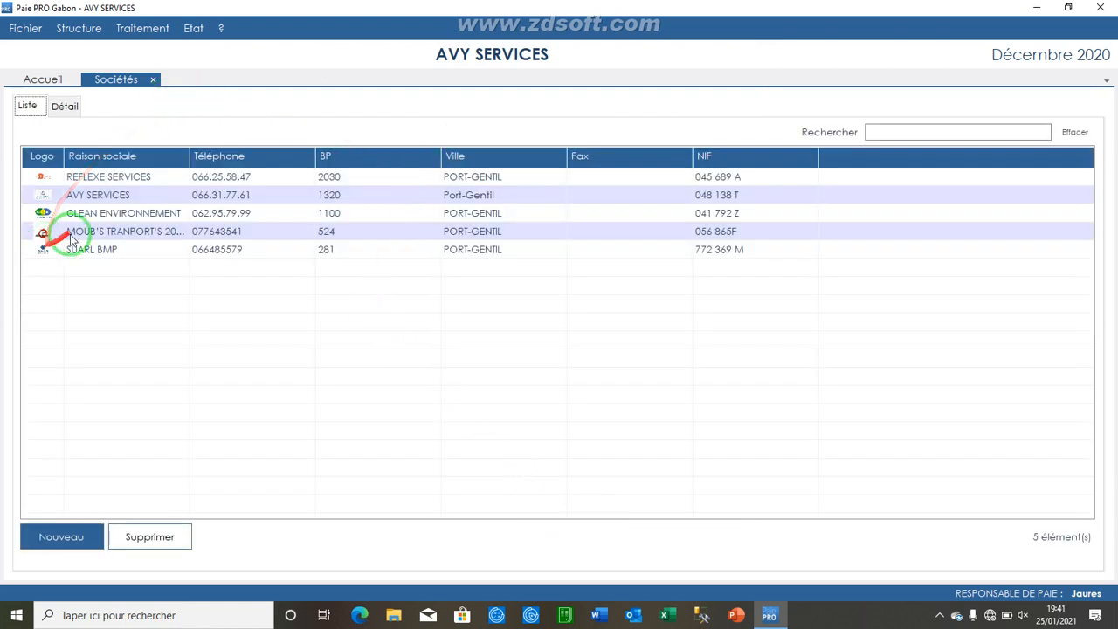
left_click(73, 252)
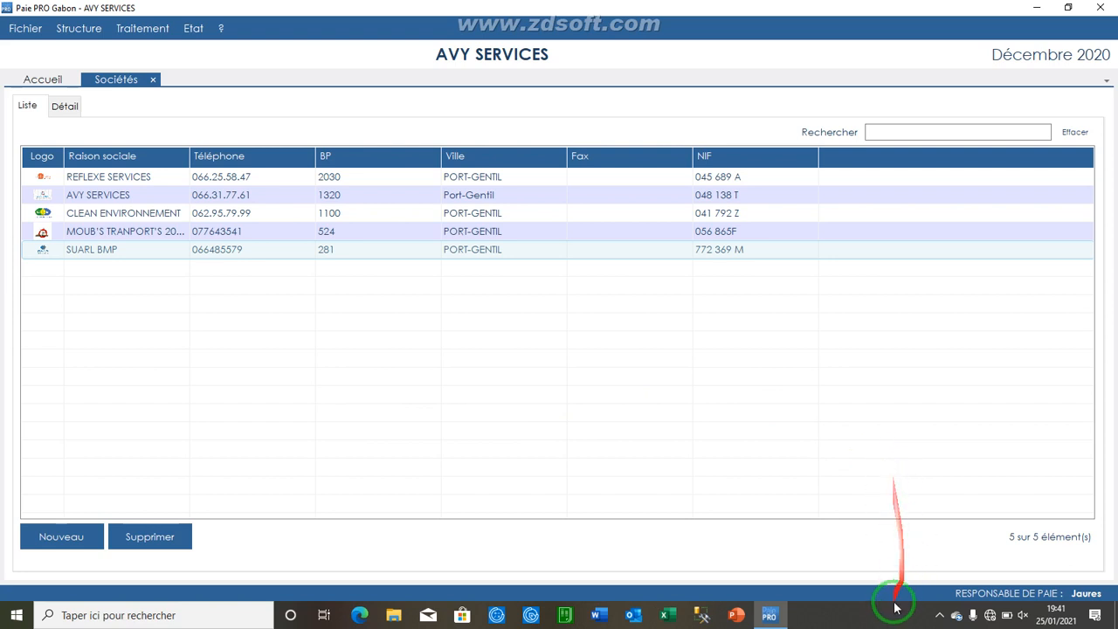
left_click(942, 616)
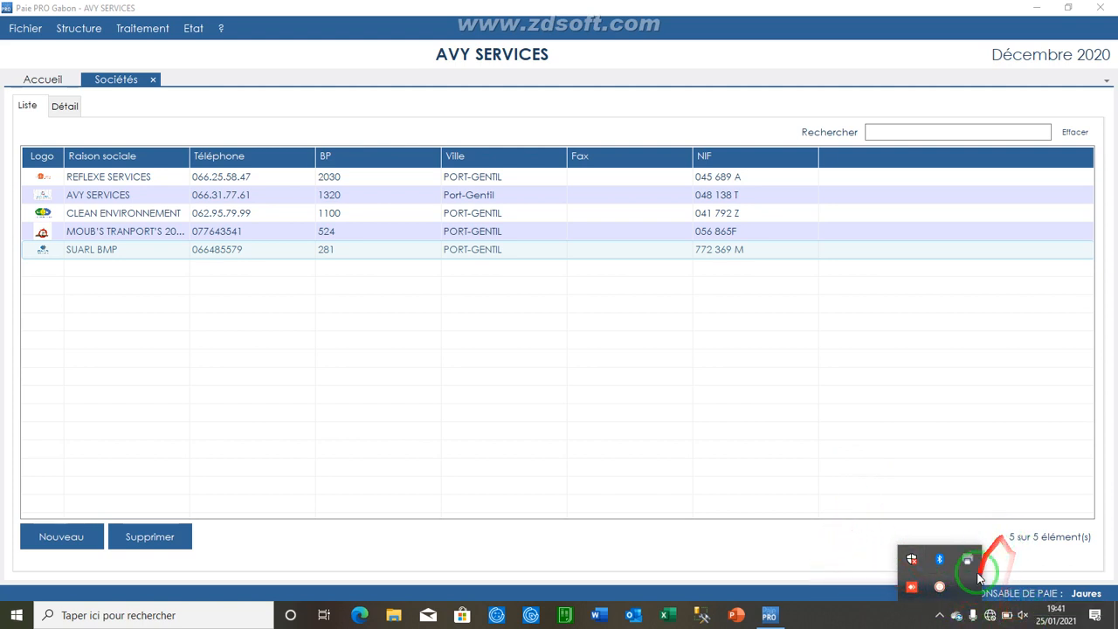
left_click(974, 616)
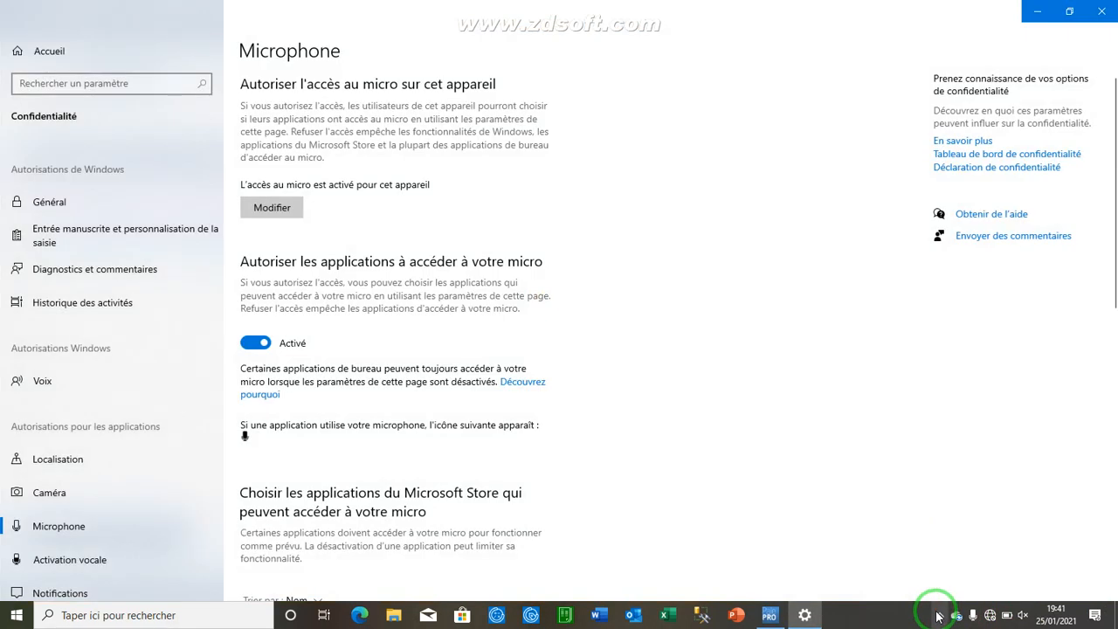
left_click(939, 615)
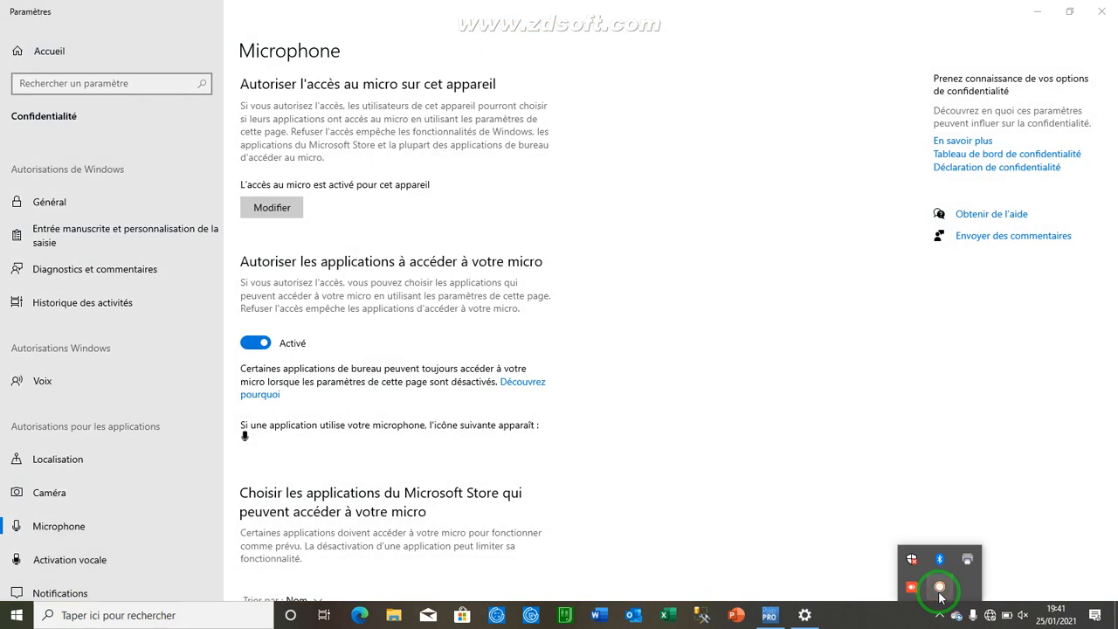
left_click(1102, 11)
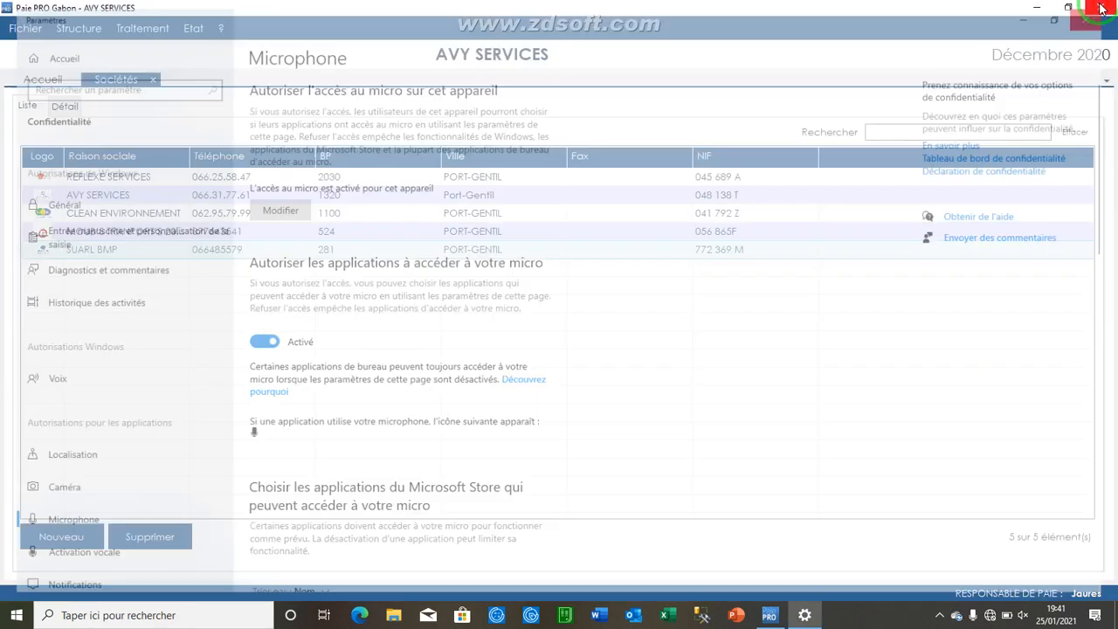
Step: Quit the payroll program, confirming the exit
left_click(1099, 7)
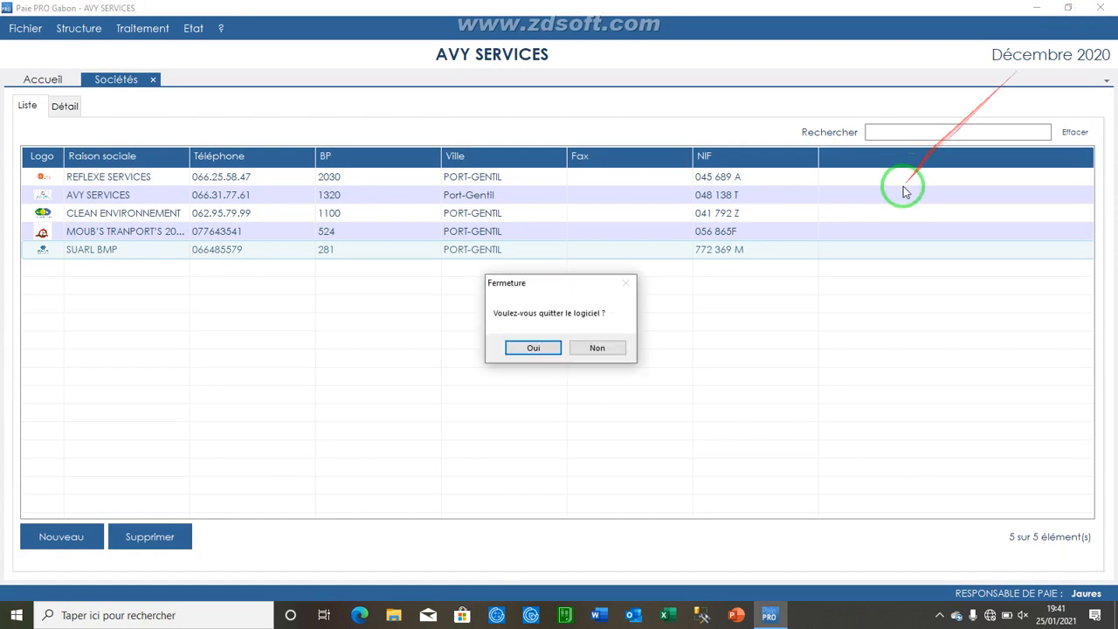
left_click(533, 348)
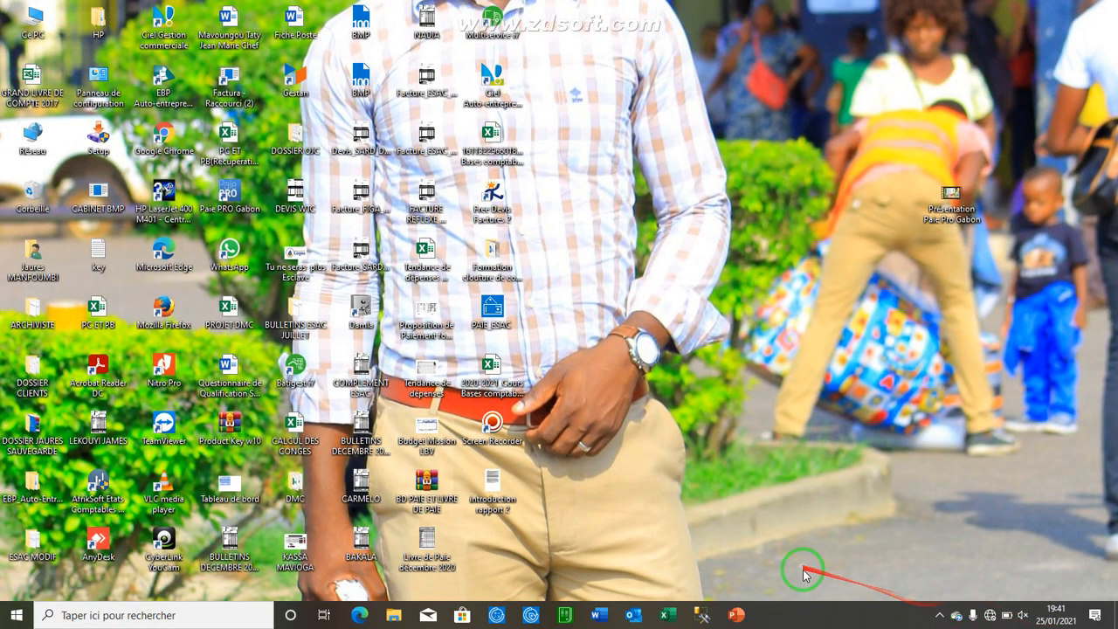
mouse_move(869, 560)
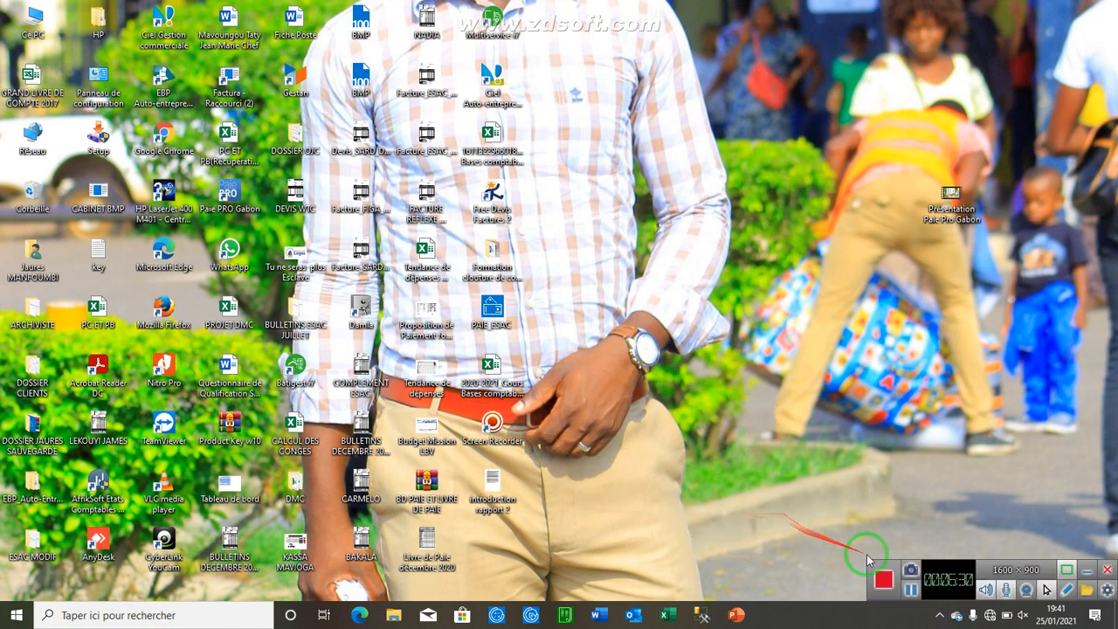